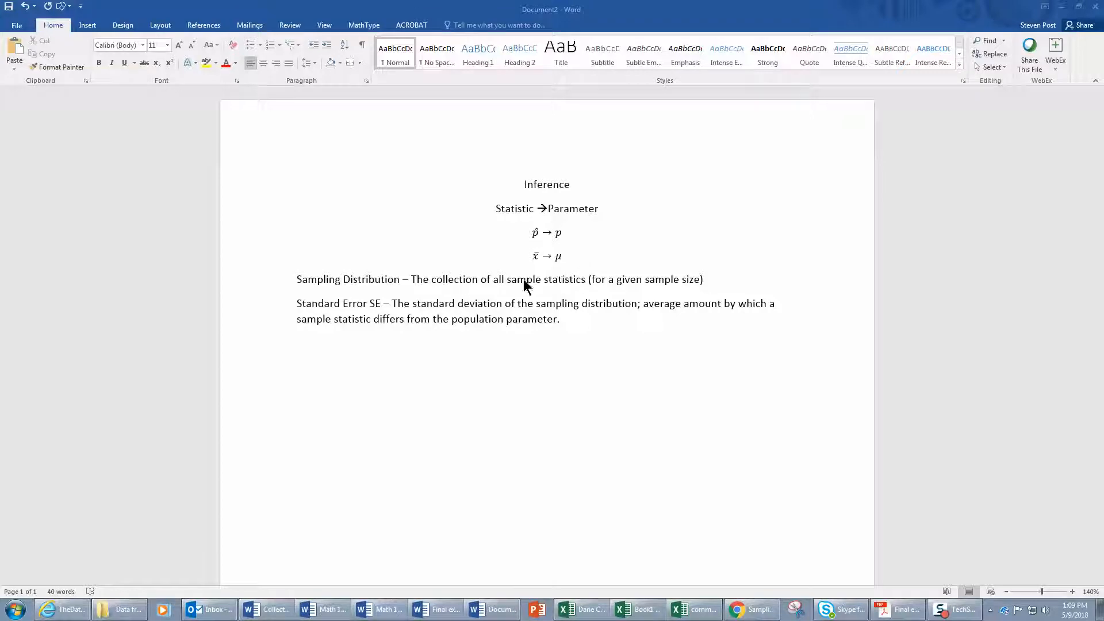
{"action": "left_click", "coordinate": [401, 282]}
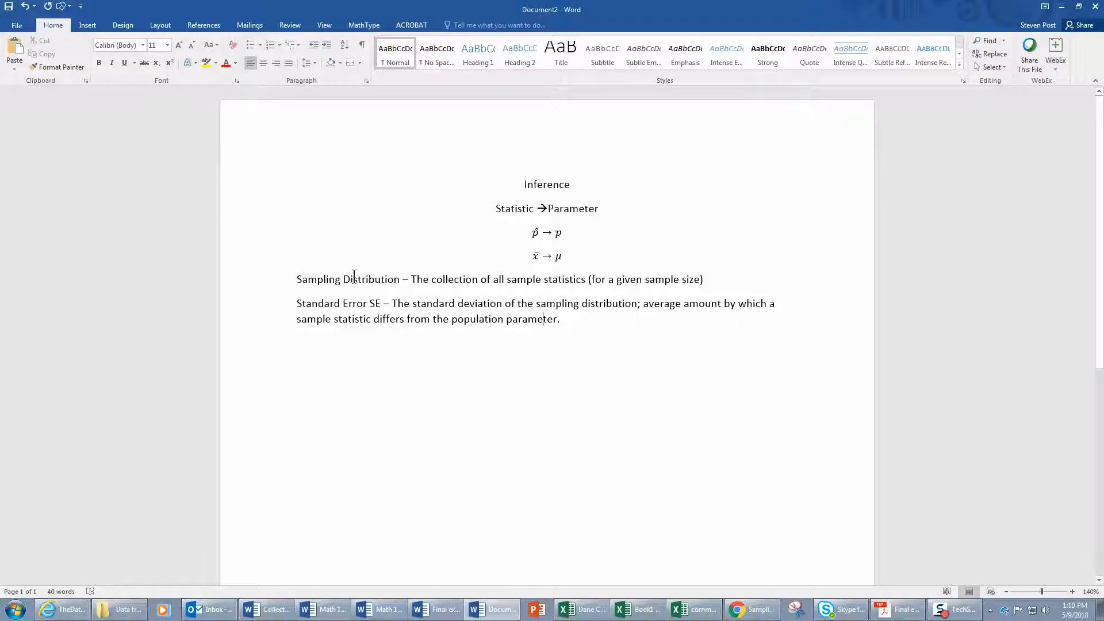
{"action": "left_click_drag", "start_coordinate": [294, 278], "coordinate": [404, 283]}
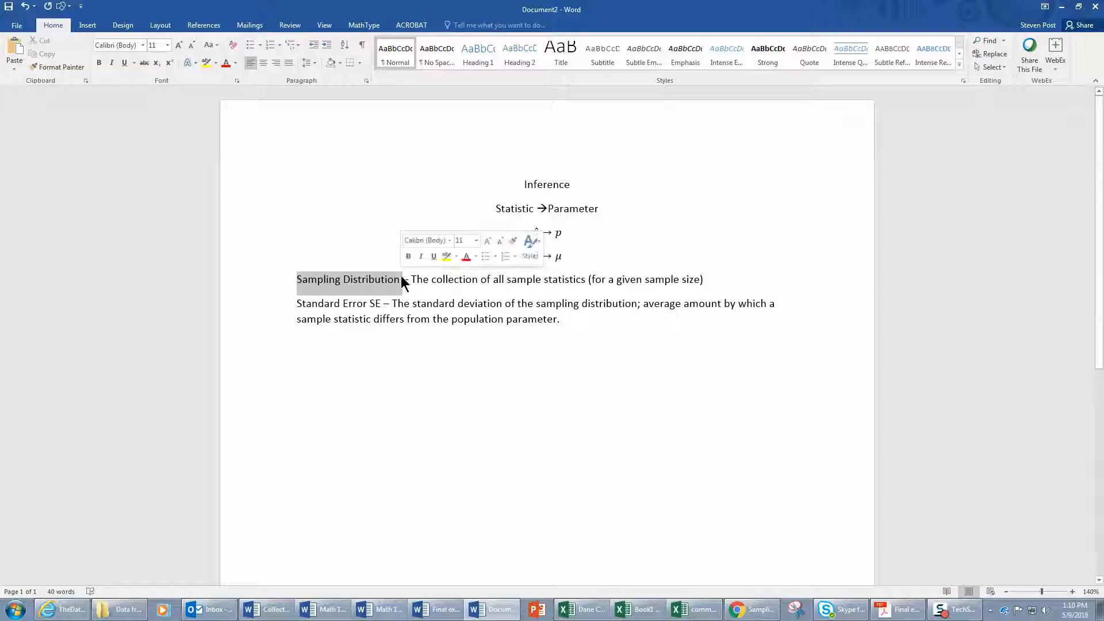
{"action": "left_click", "coordinate": [452, 285]}
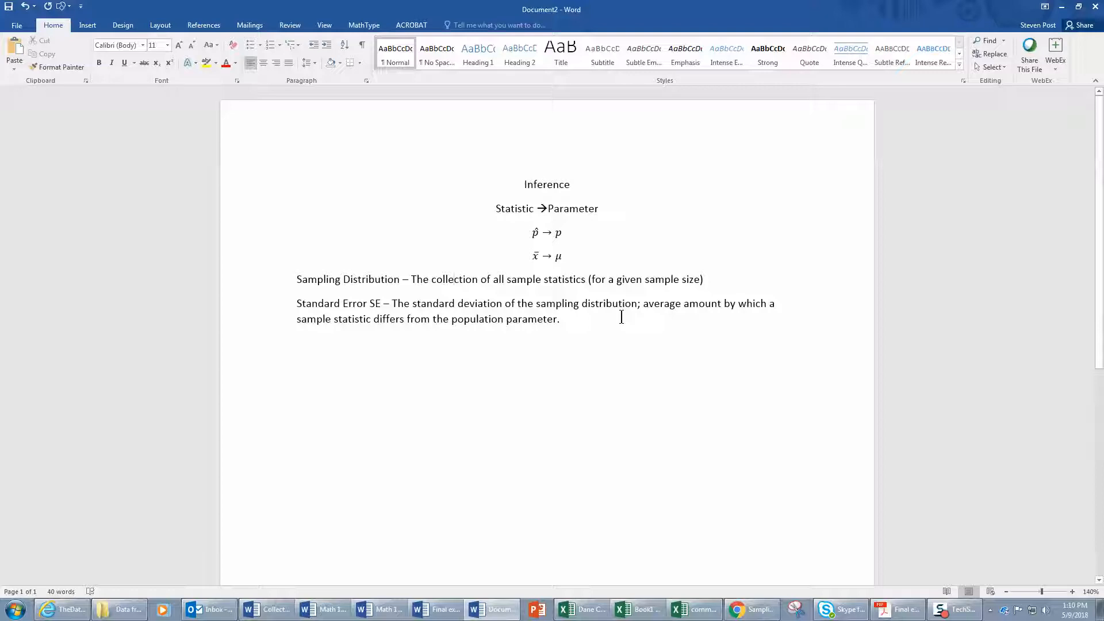
Switch to StatKey in Chrome and open the sampling distribution tool for a proportion from the StatKey home page.
{"action": "left_click", "coordinate": [755, 612]}
{"action": "left_click", "coordinate": [136, 118]}
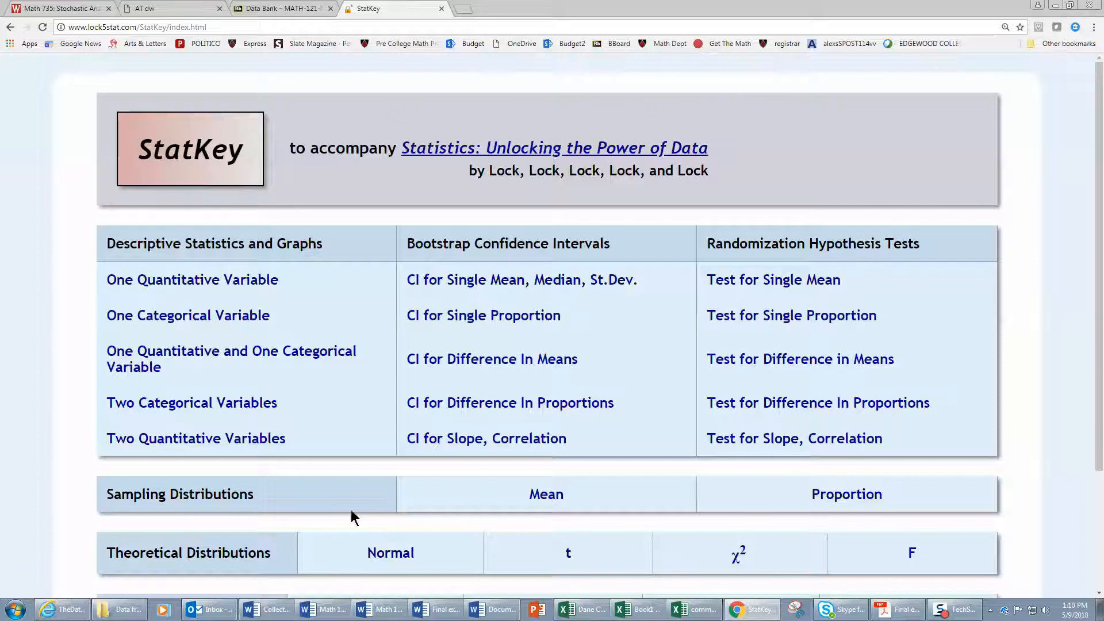
{"action": "left_click", "coordinate": [833, 495]}
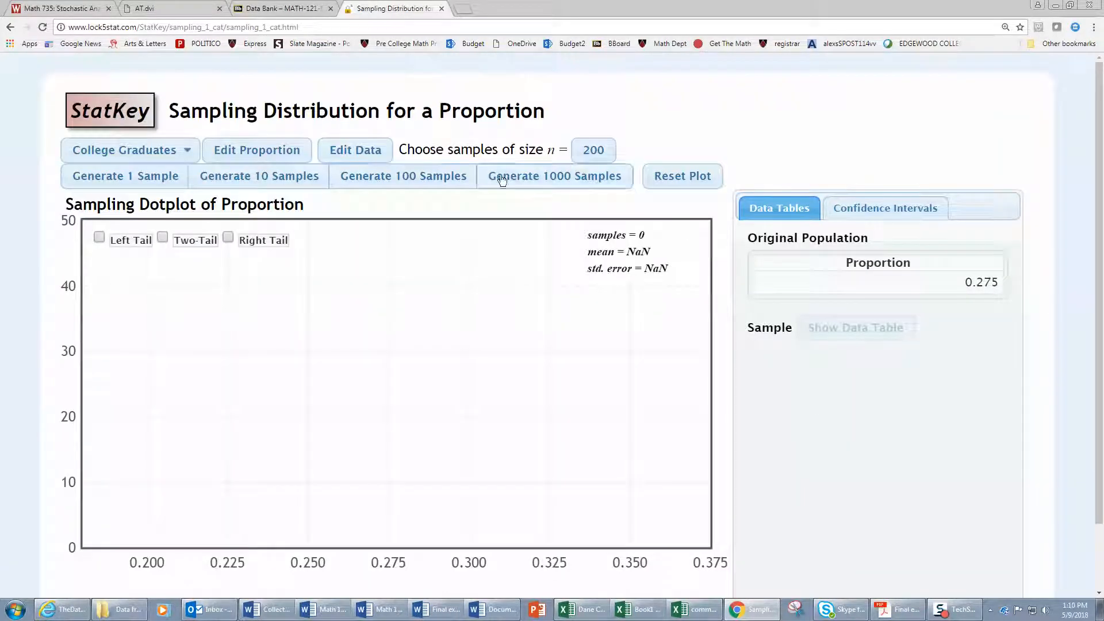
Set the population proportion to .5 and the sample size to 100.
{"action": "left_click", "coordinate": [266, 150]}
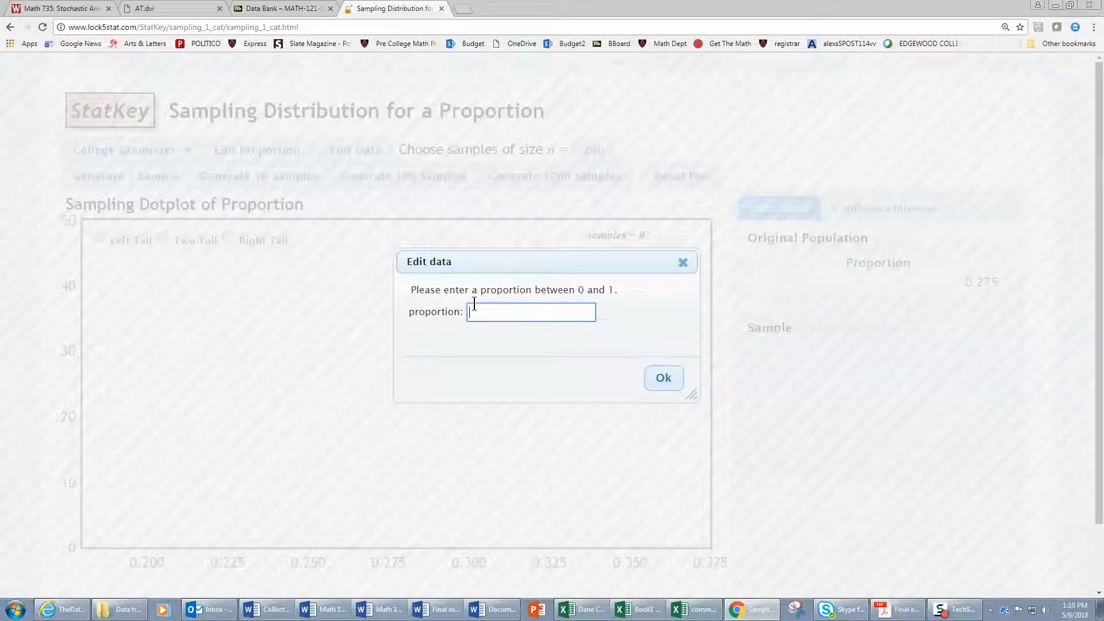
{"action": "type", "text": ".5"}
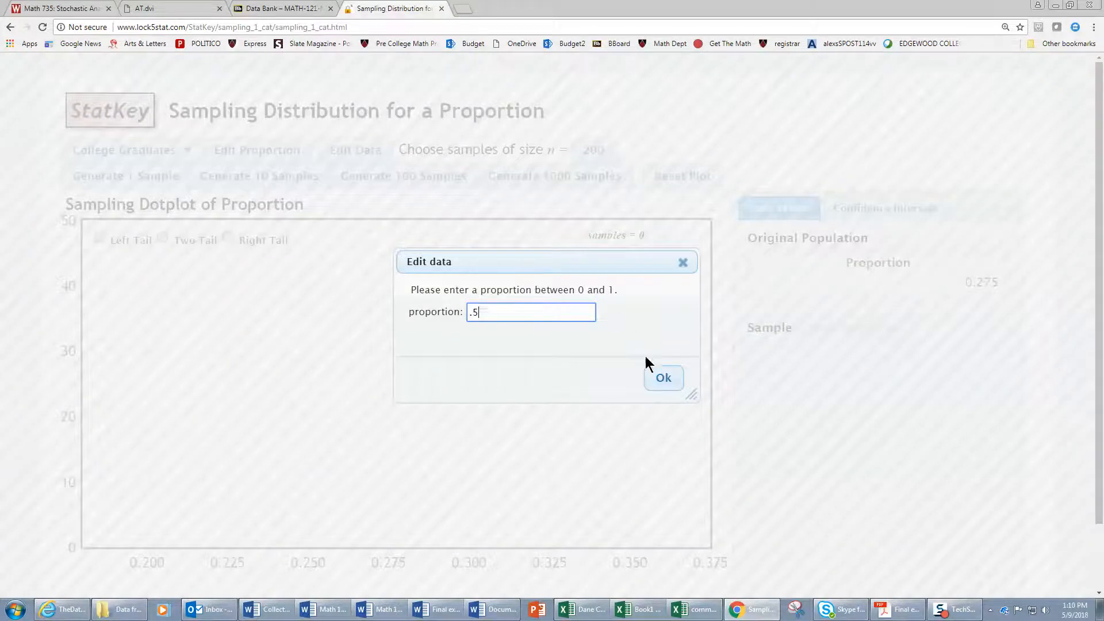
{"action": "left_click", "coordinate": [662, 378]}
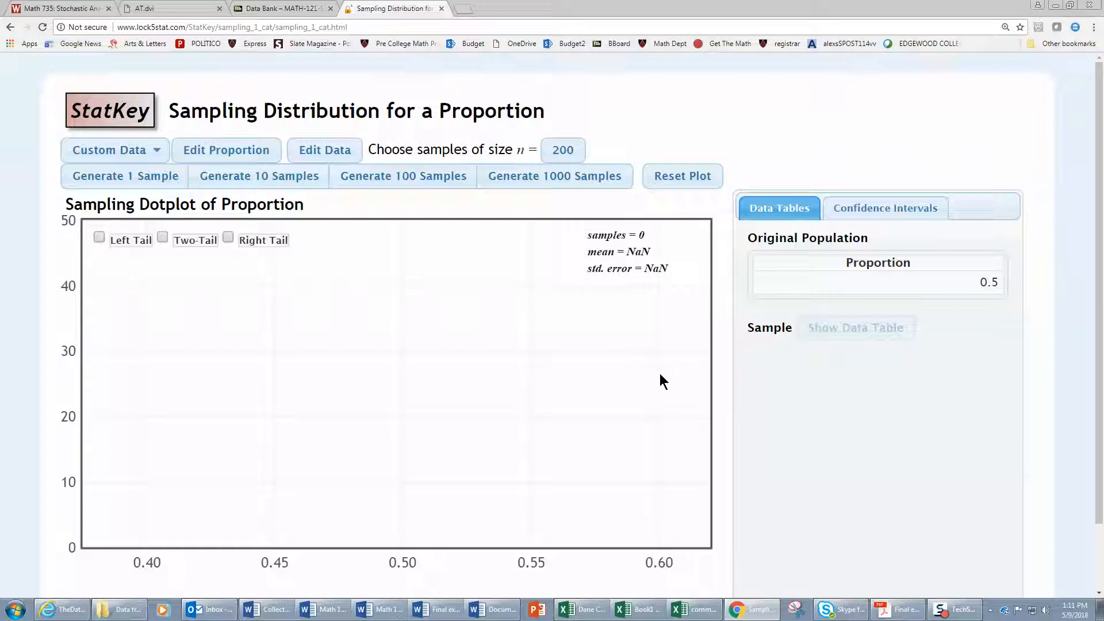
{"action": "left_click", "coordinate": [554, 150]}
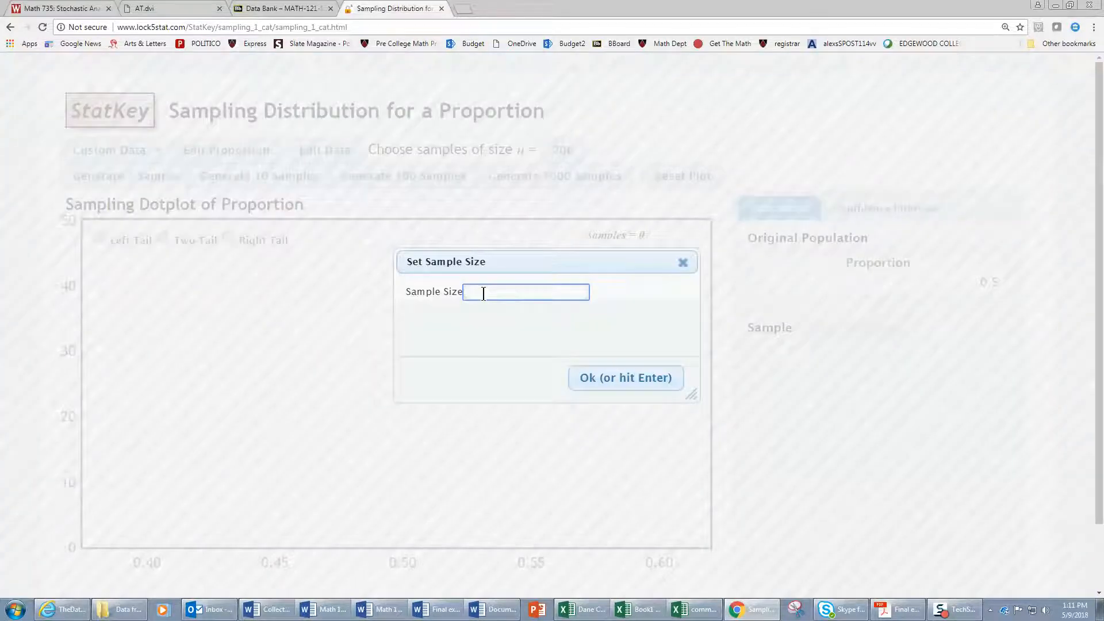
{"action": "type", "text": "100"}
{"action": "left_click", "coordinate": [629, 379]}
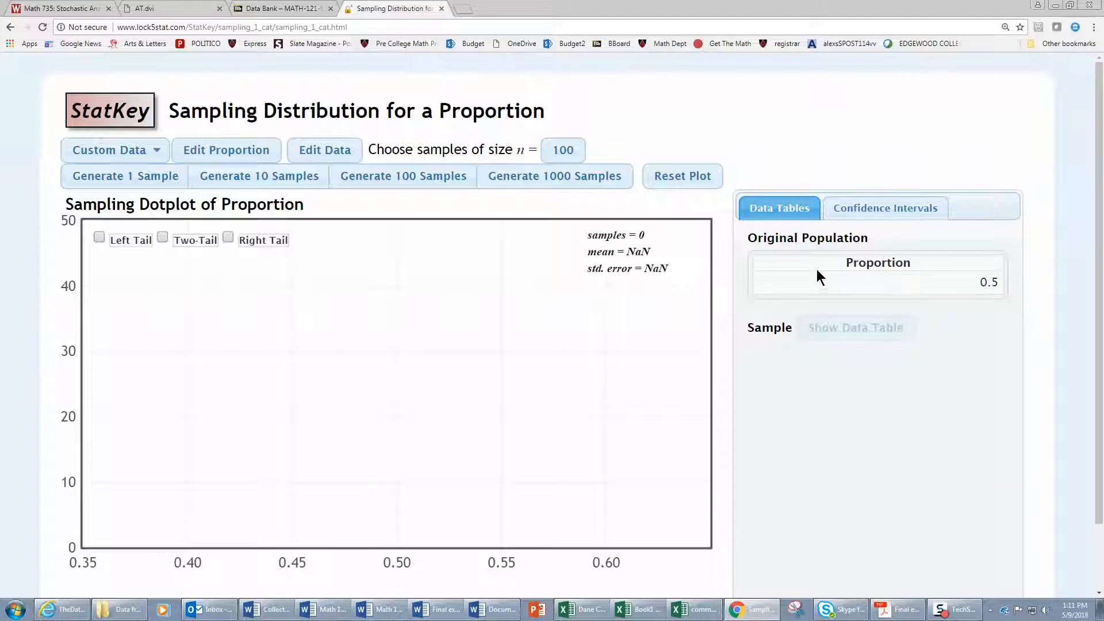
Generate three single samples and two batches of 100 samples, and inspect individual dots in the dotplot.
{"action": "left_click", "coordinate": [129, 184]}
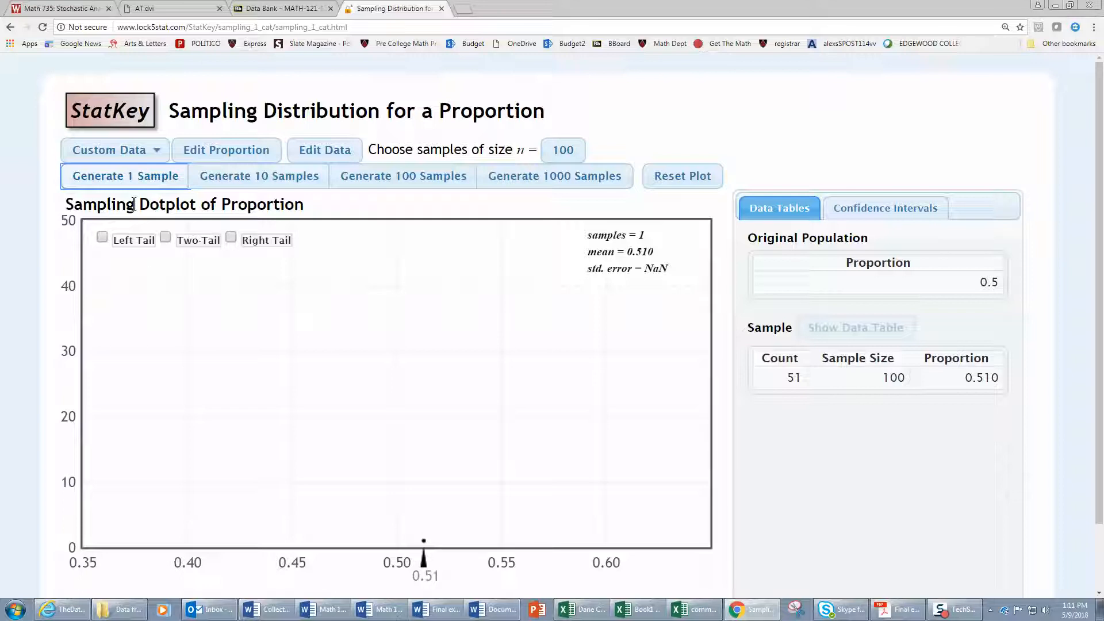
{"action": "left_click", "coordinate": [131, 177]}
{"action": "left_click", "coordinate": [131, 177]}
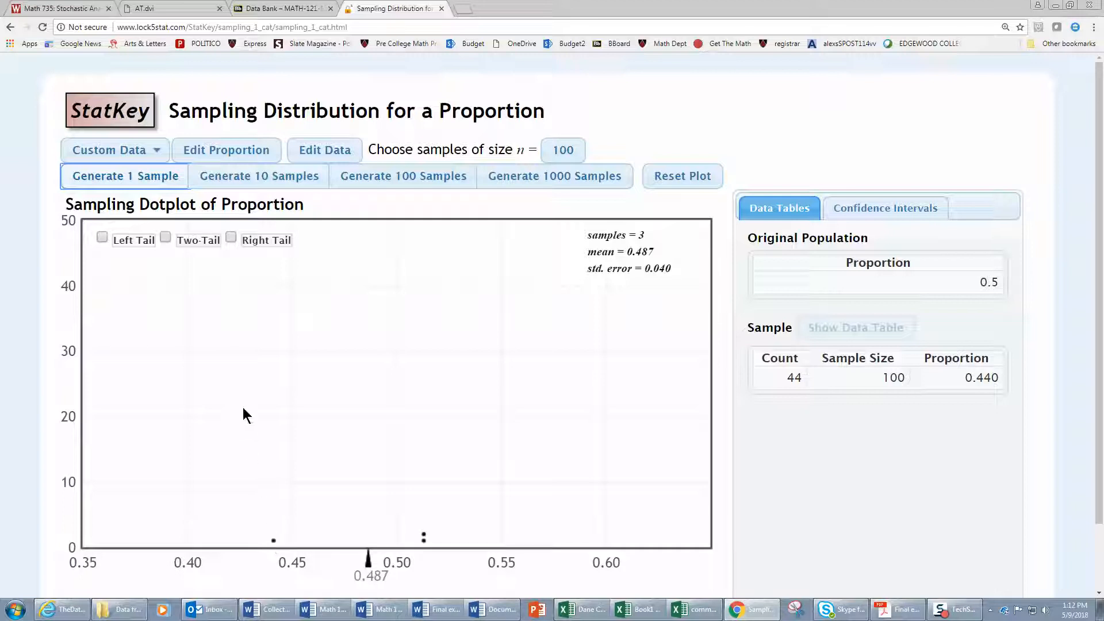
{"action": "left_click", "coordinate": [426, 178]}
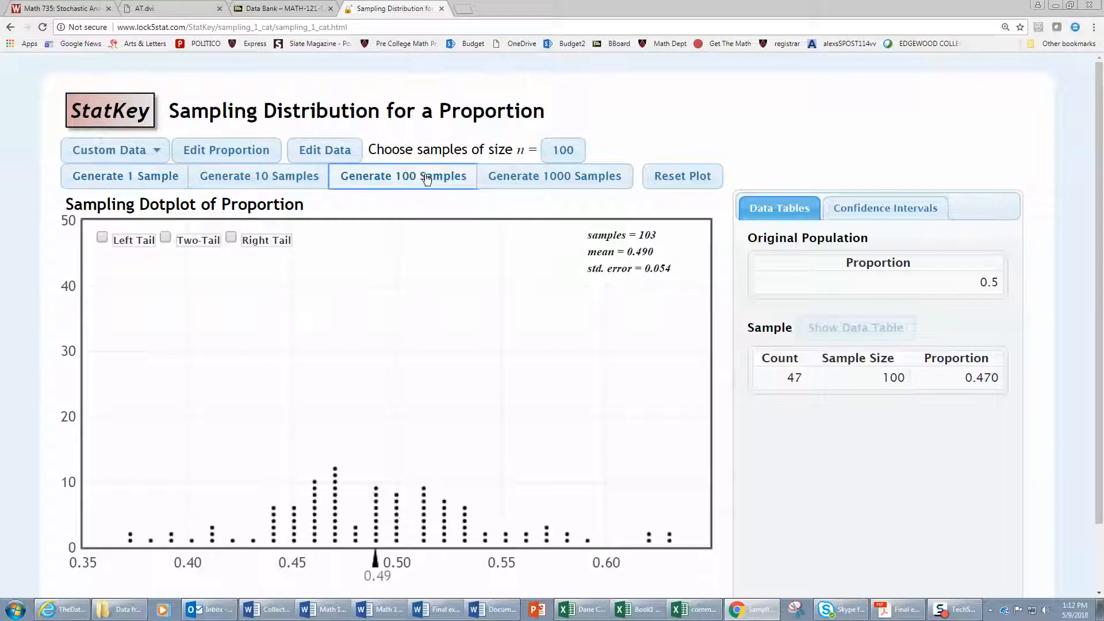
{"action": "left_click", "coordinate": [426, 179]}
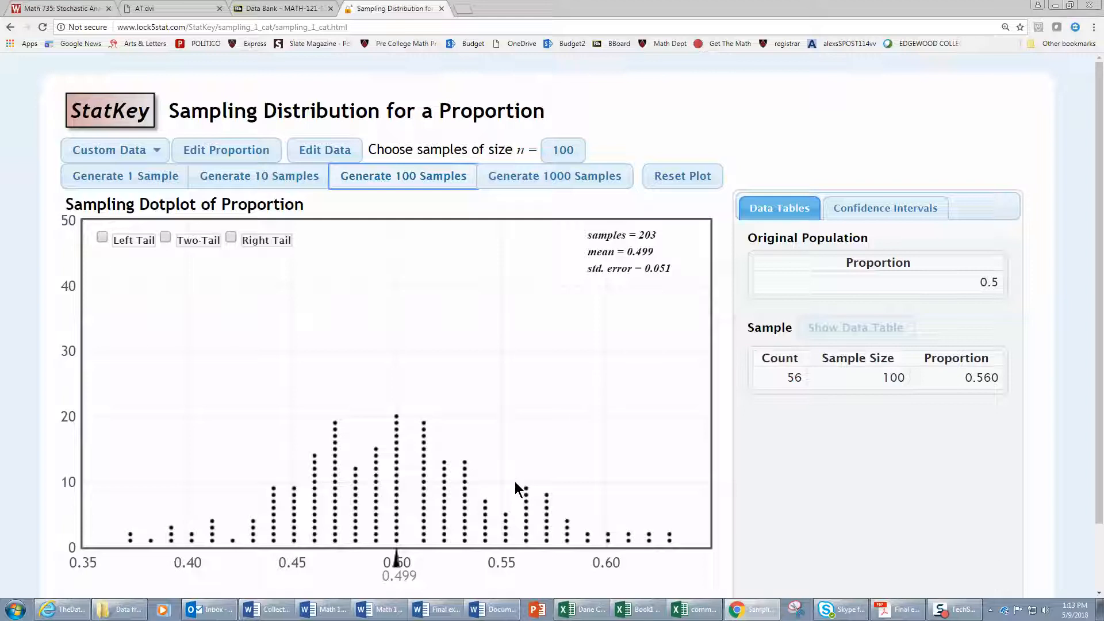
{"action": "left_click", "coordinate": [391, 475]}
{"action": "left_click", "coordinate": [357, 473]}
{"action": "left_click", "coordinate": [665, 540]}
Change the sample size to 400.
{"action": "left_click", "coordinate": [564, 149]}
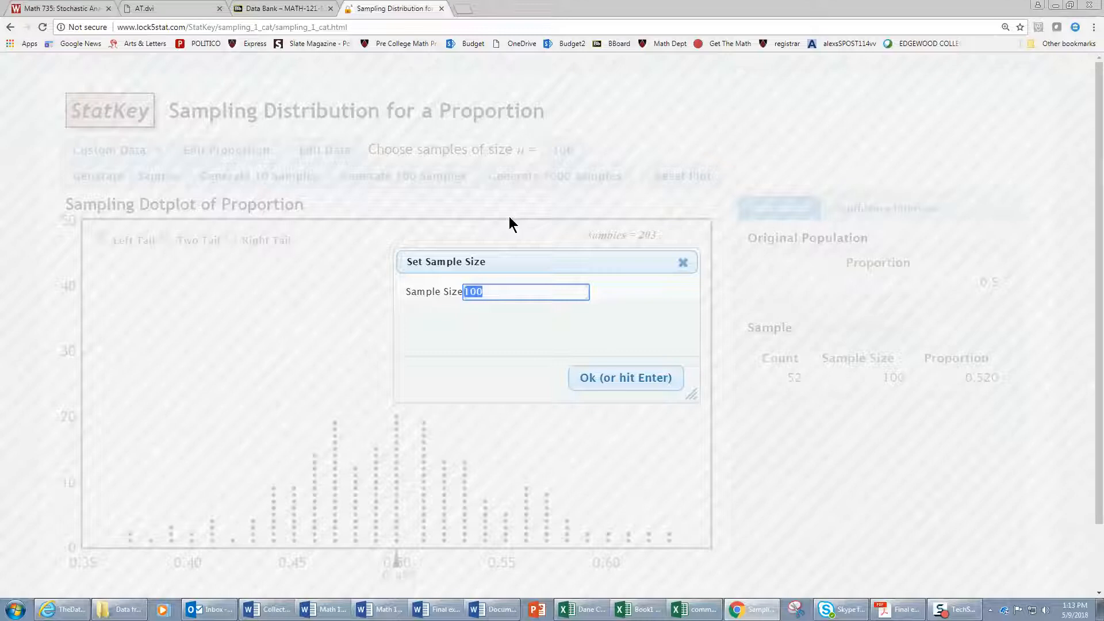
{"action": "key", "text": "BackSpace"}
{"action": "type", "text": "400"}
{"action": "left_click", "coordinate": [595, 378]}
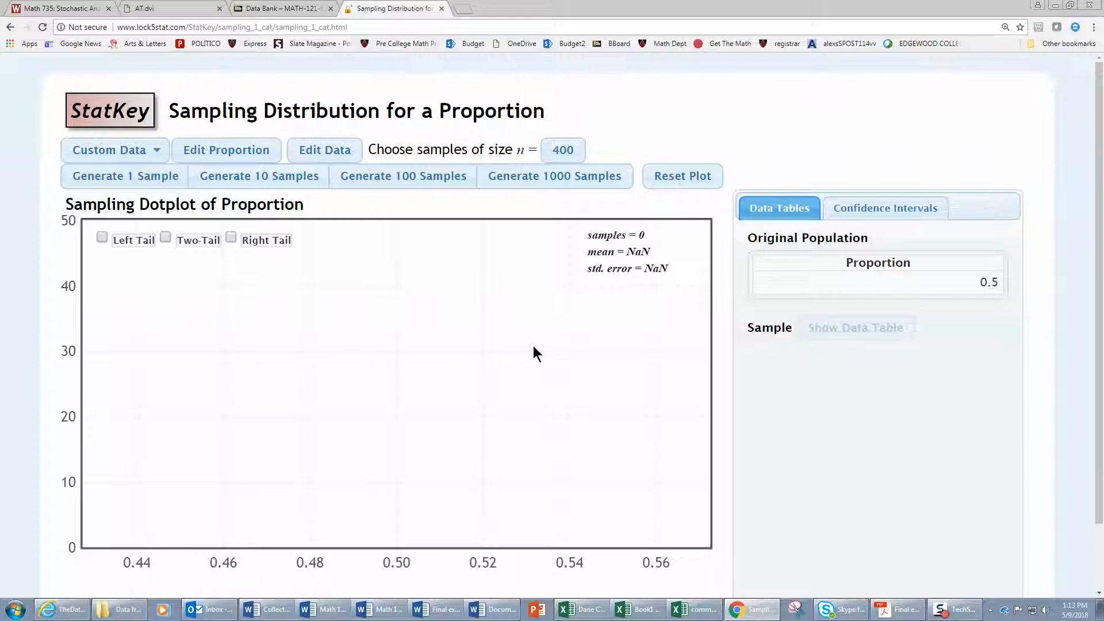
Generate two single samples of size 400 and add 1000 more in batches of 100.
{"action": "left_click", "coordinate": [134, 178]}
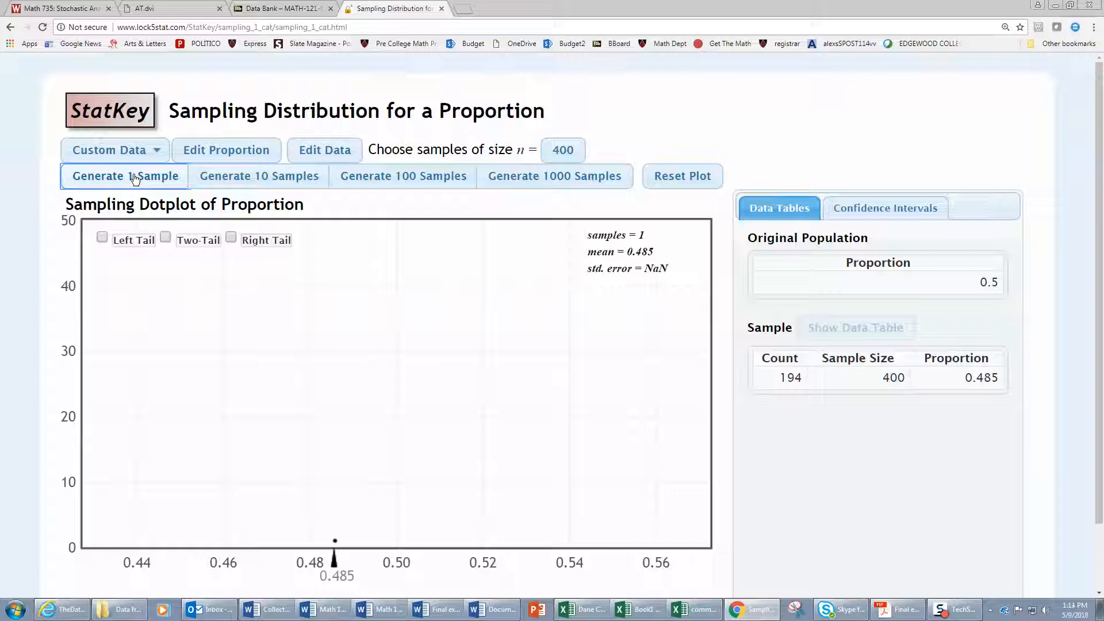
{"action": "left_click", "coordinate": [134, 178]}
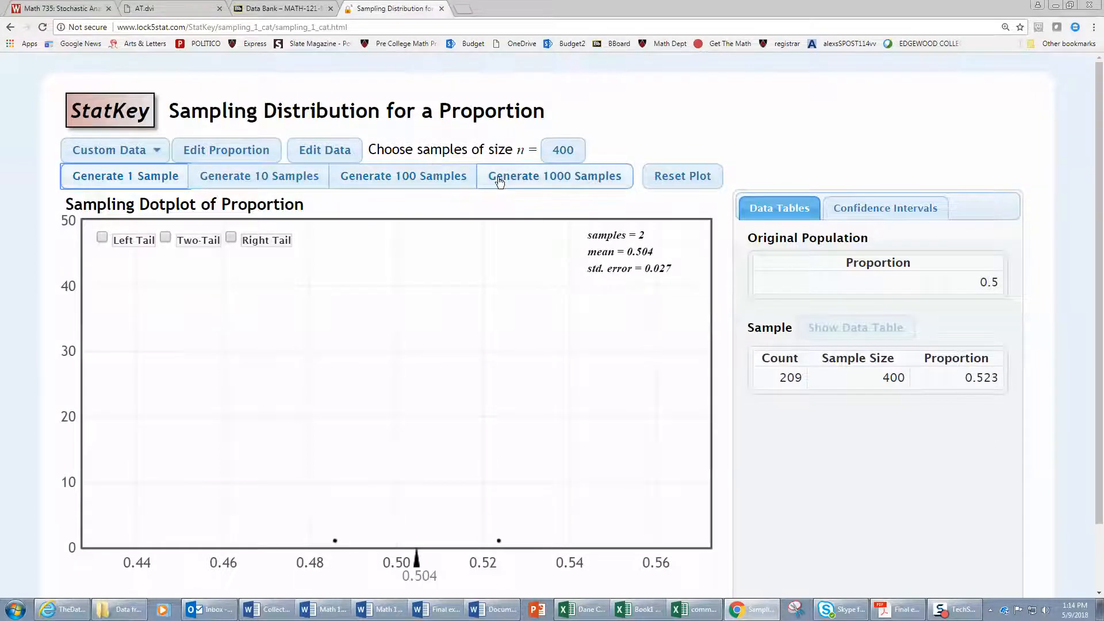
{"action": "left_click", "coordinate": [441, 183]}
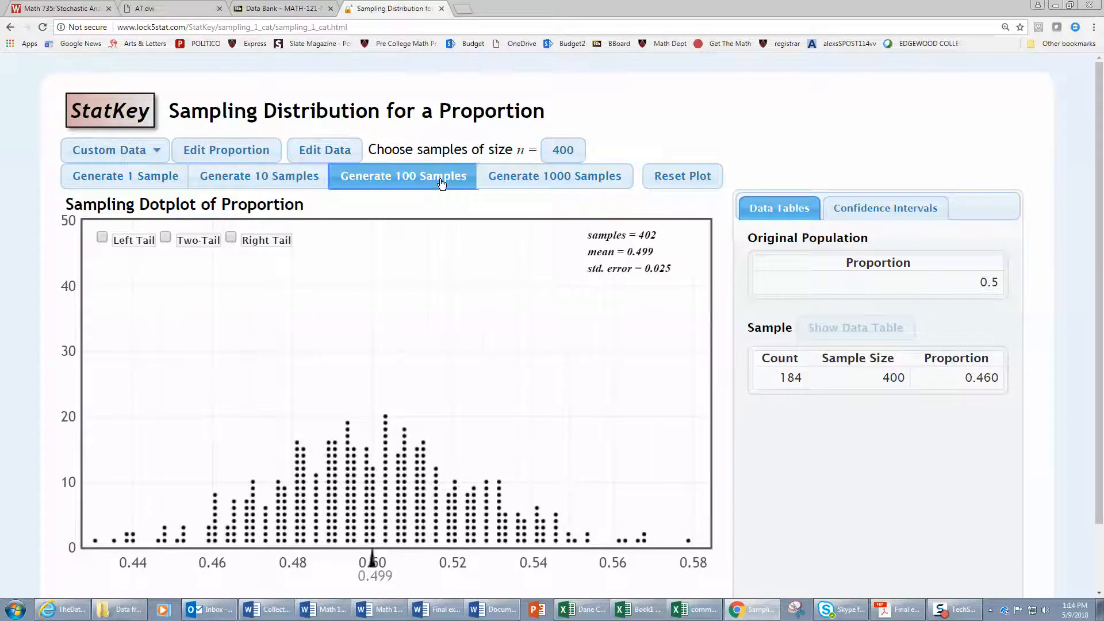
{"action": "left_click", "coordinate": [441, 182]}
{"action": "left_click", "coordinate": [441, 182]}
{"action": "left_click", "coordinate": [442, 182]}
{"action": "left_click", "coordinate": [441, 184]}
{"action": "left_click", "coordinate": [441, 186]}
{"action": "left_click", "coordinate": [441, 188]}
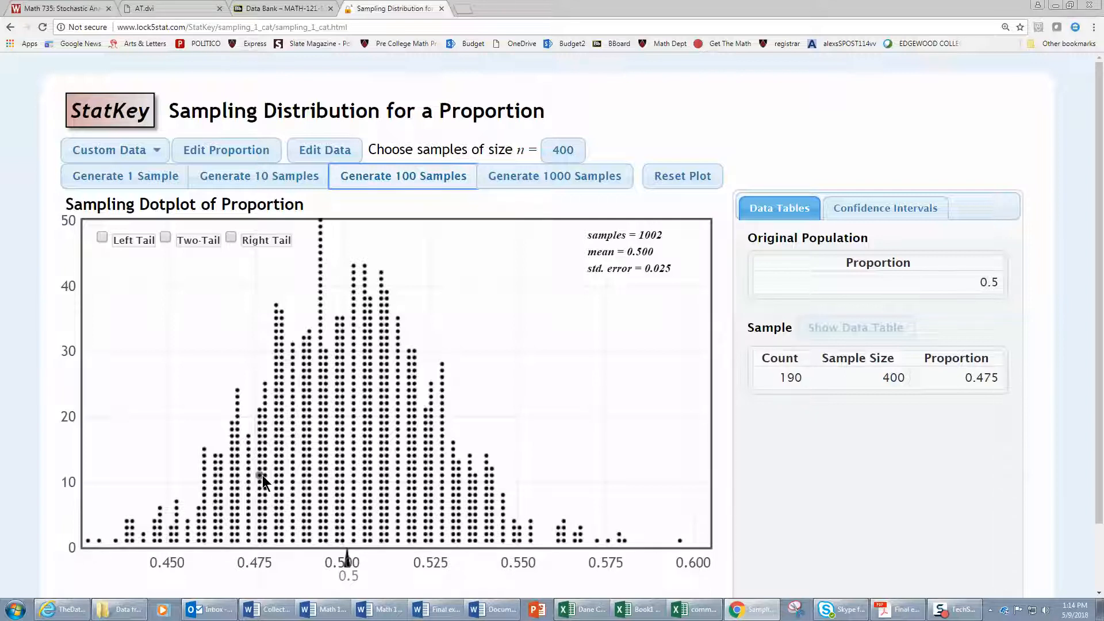
Change the sample size to 1600.
{"action": "left_click", "coordinate": [563, 151]}
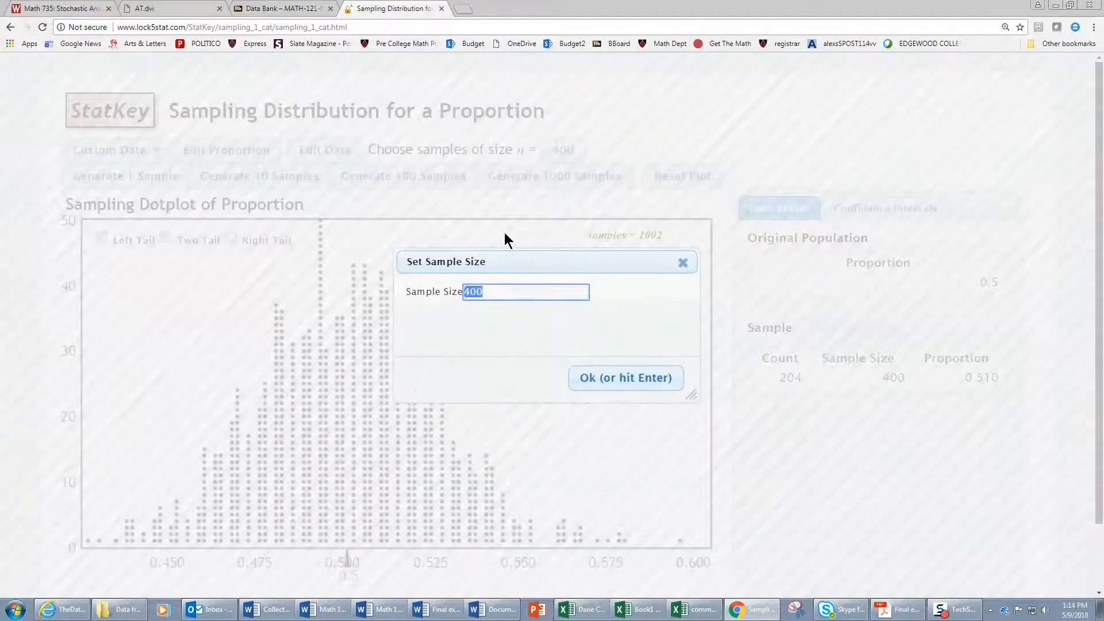
{"action": "type", "text": "1600"}
{"action": "left_click", "coordinate": [602, 377]}
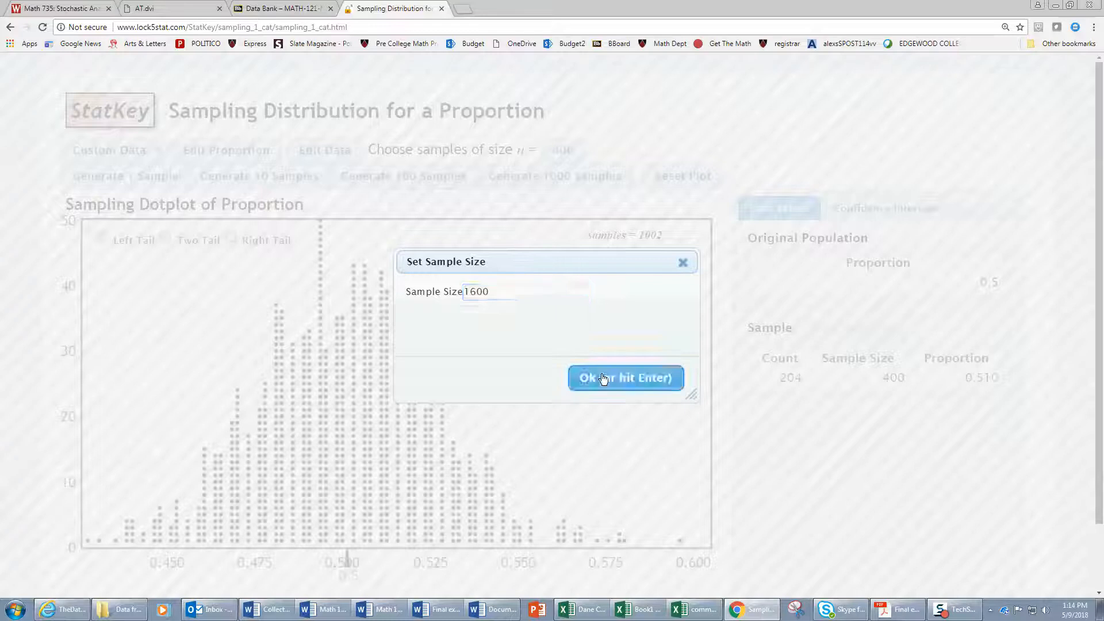
Generate 500 samples of size 1600 in batches of 100.
{"action": "left_click", "coordinate": [427, 176]}
{"action": "left_click", "coordinate": [427, 175]}
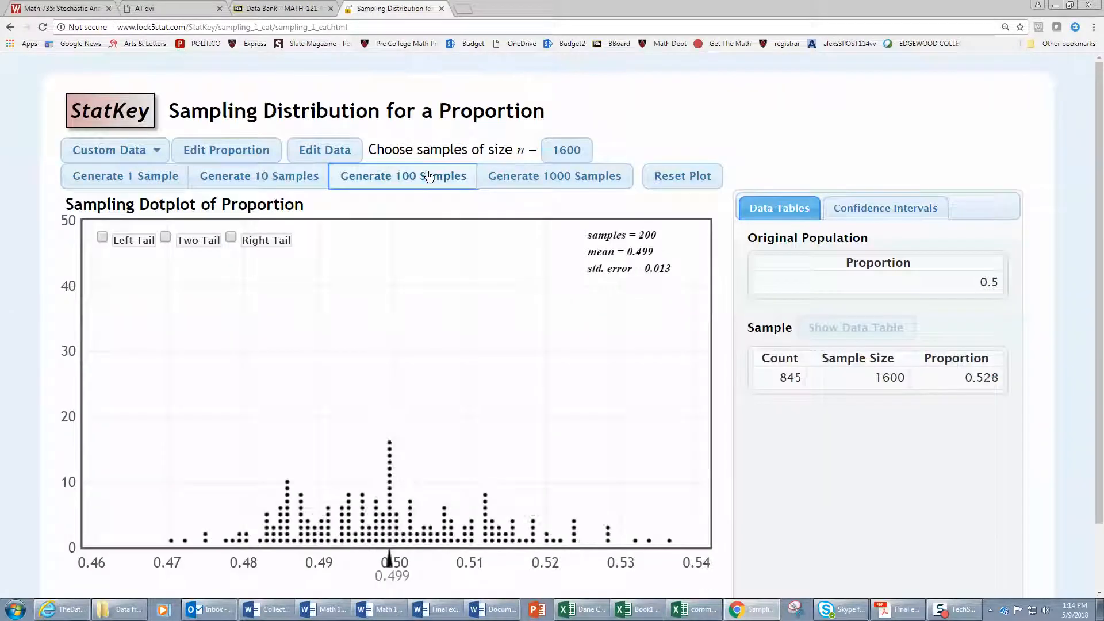
{"action": "left_click", "coordinate": [429, 176]}
{"action": "left_click", "coordinate": [428, 176]}
{"action": "left_click", "coordinate": [428, 176]}
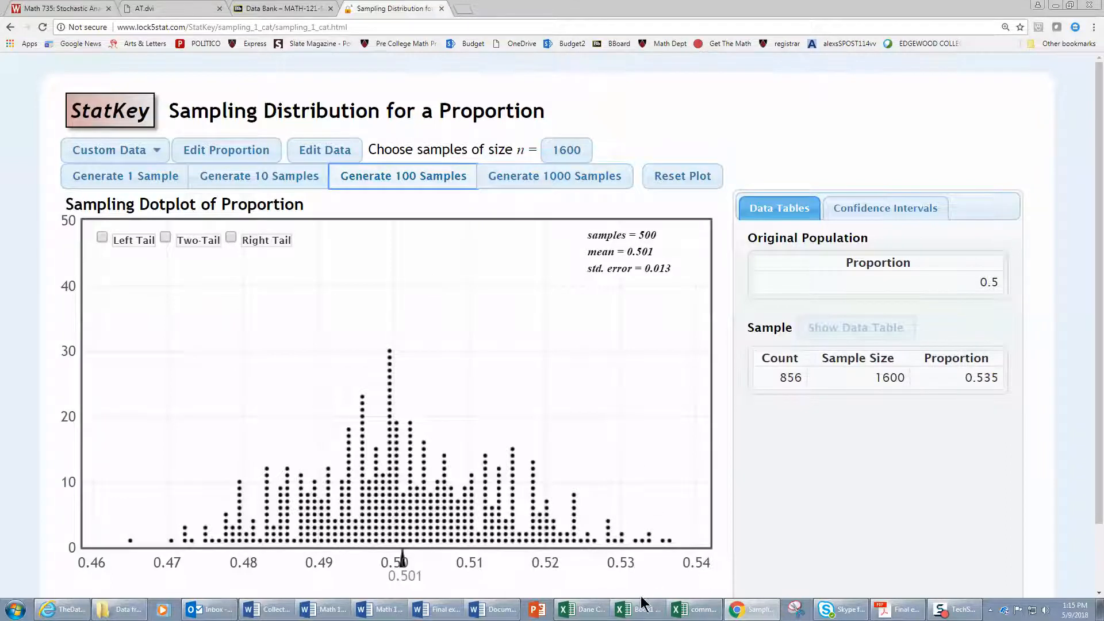
Switch to the Dane County Homes Spring 2013 workbook in Excel and open the Dane Co sheet.
{"action": "left_click", "coordinate": [592, 609]}
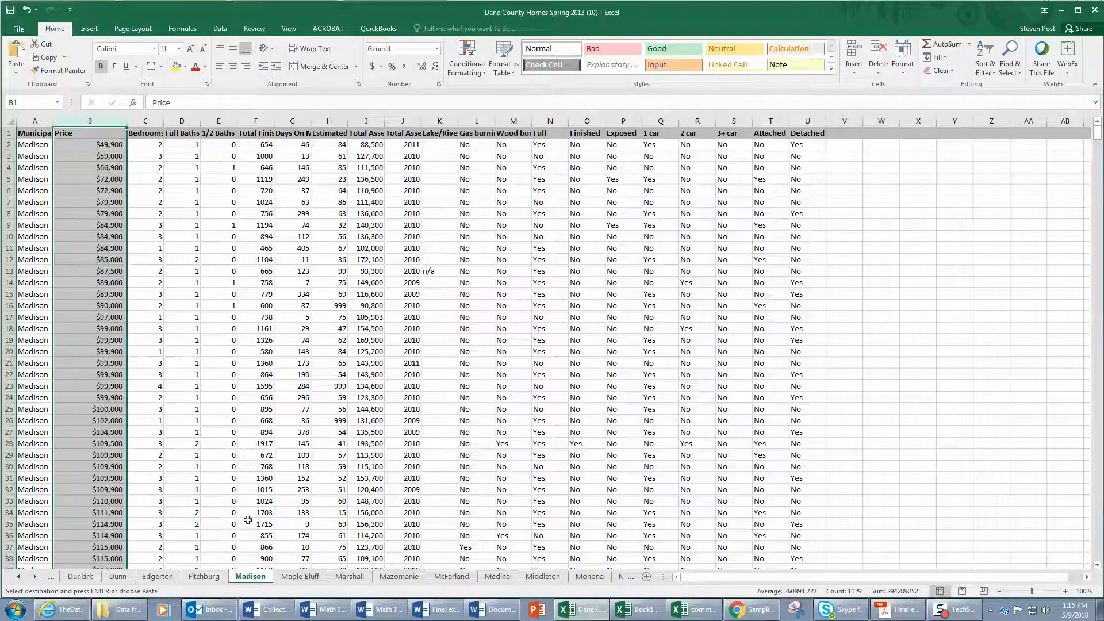
{"action": "left_click", "coordinate": [18, 576]}
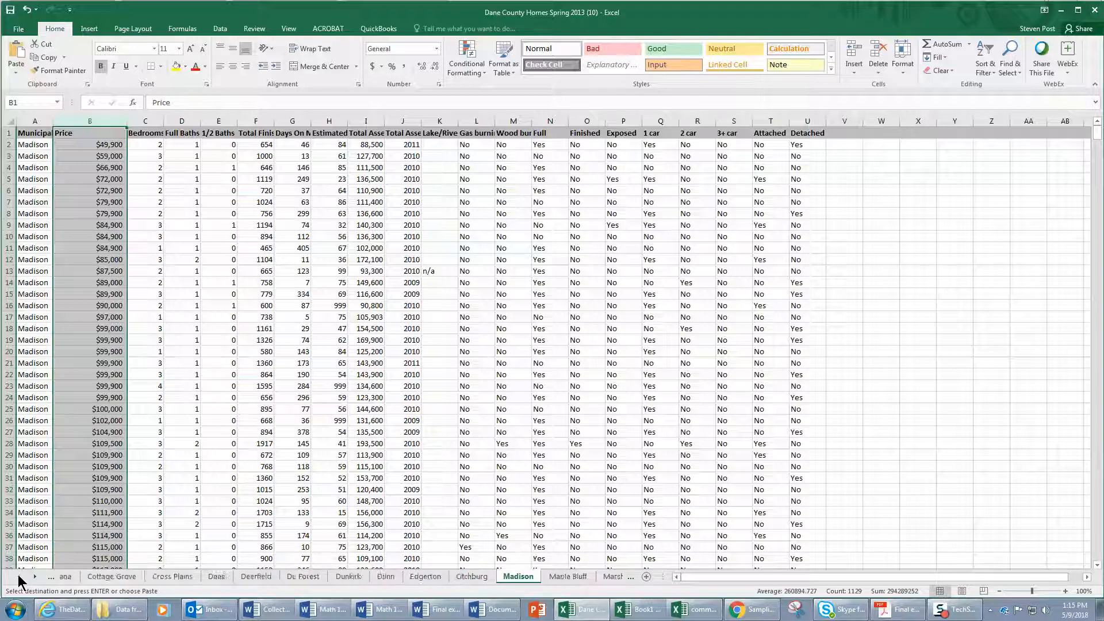
{"action": "left_click", "coordinate": [17, 576]}
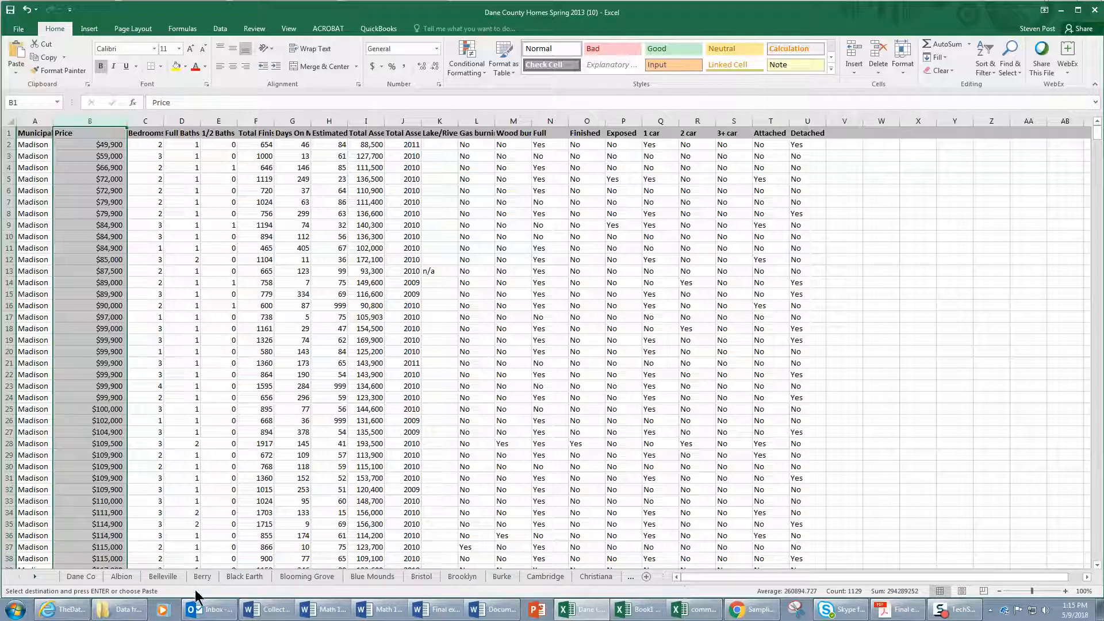
{"action": "left_click", "coordinate": [82, 577]}
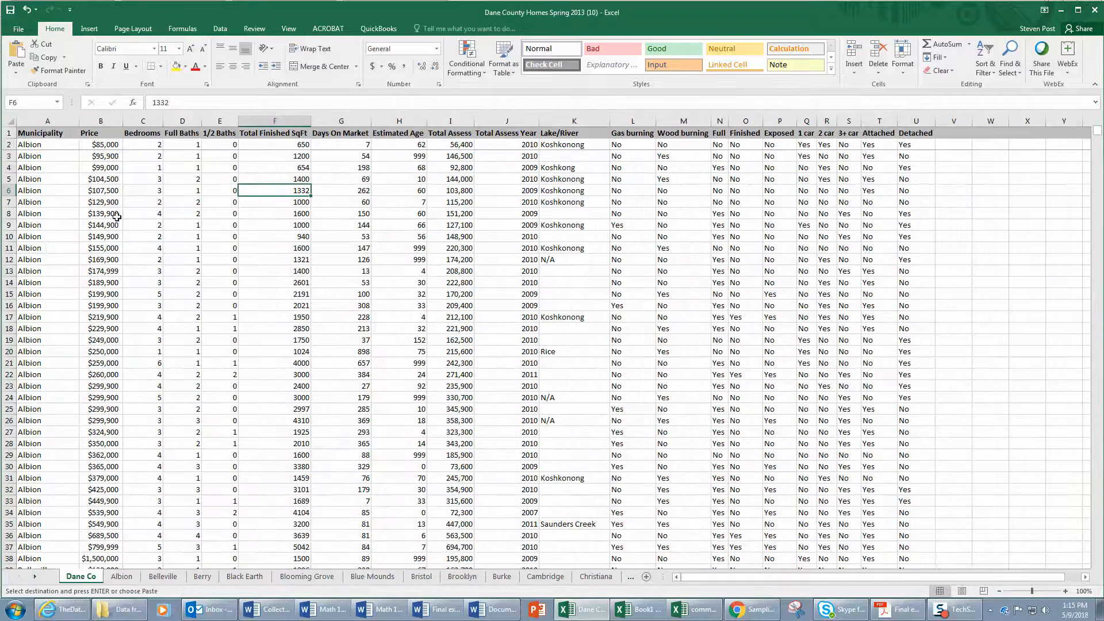
Apply the General number format to the entire Price column on the Dane Co sheet.
{"action": "left_click", "coordinate": [100, 120]}
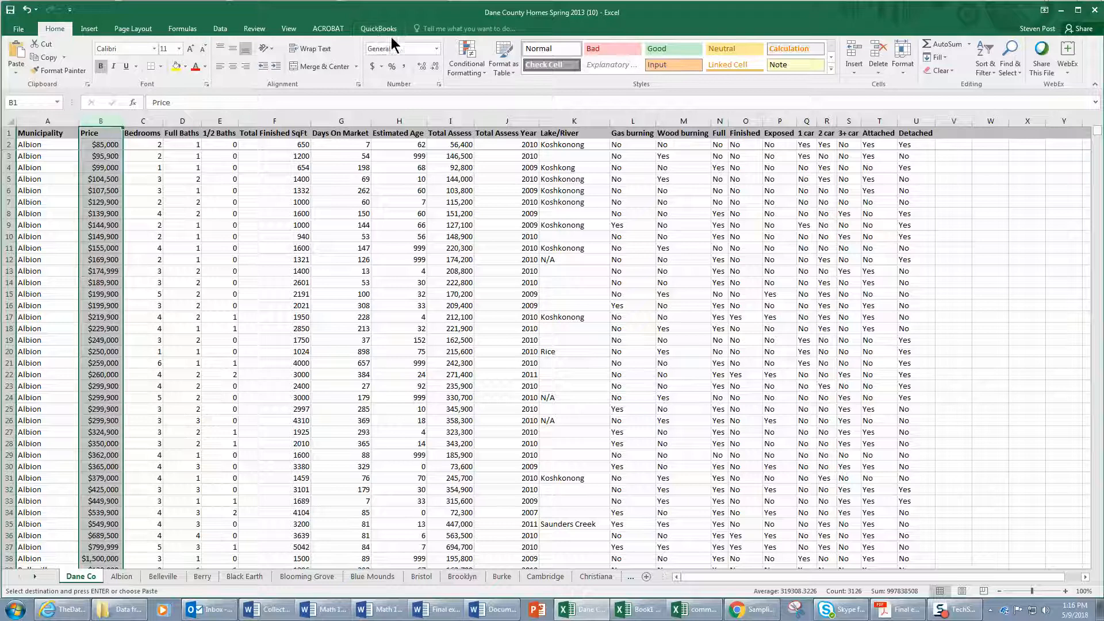
{"action": "left_click", "coordinate": [436, 50]}
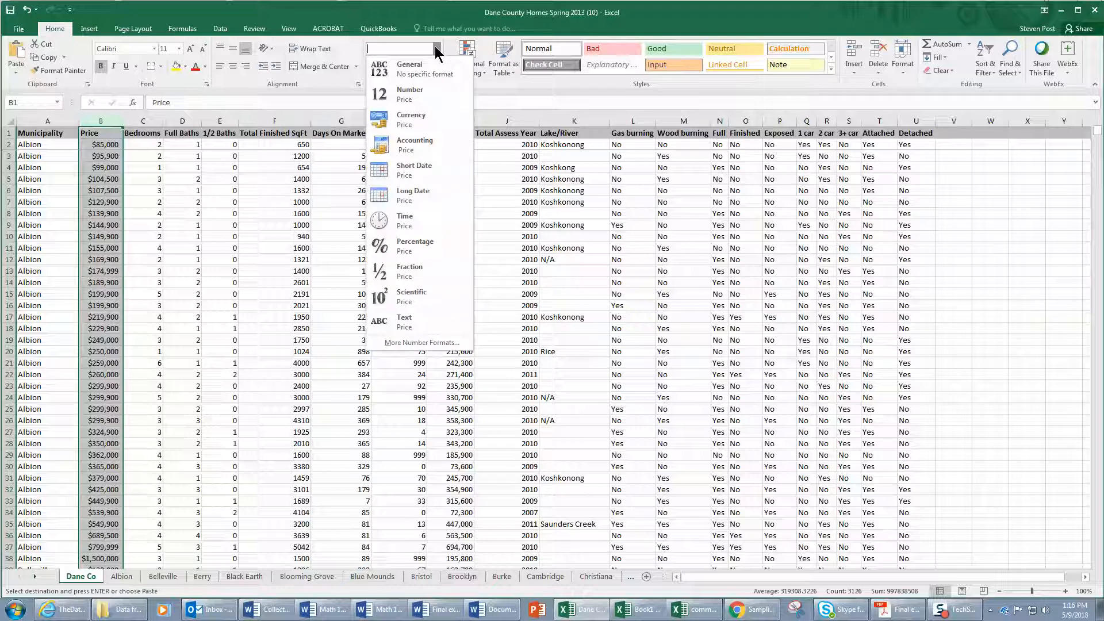
{"action": "left_click", "coordinate": [398, 76]}
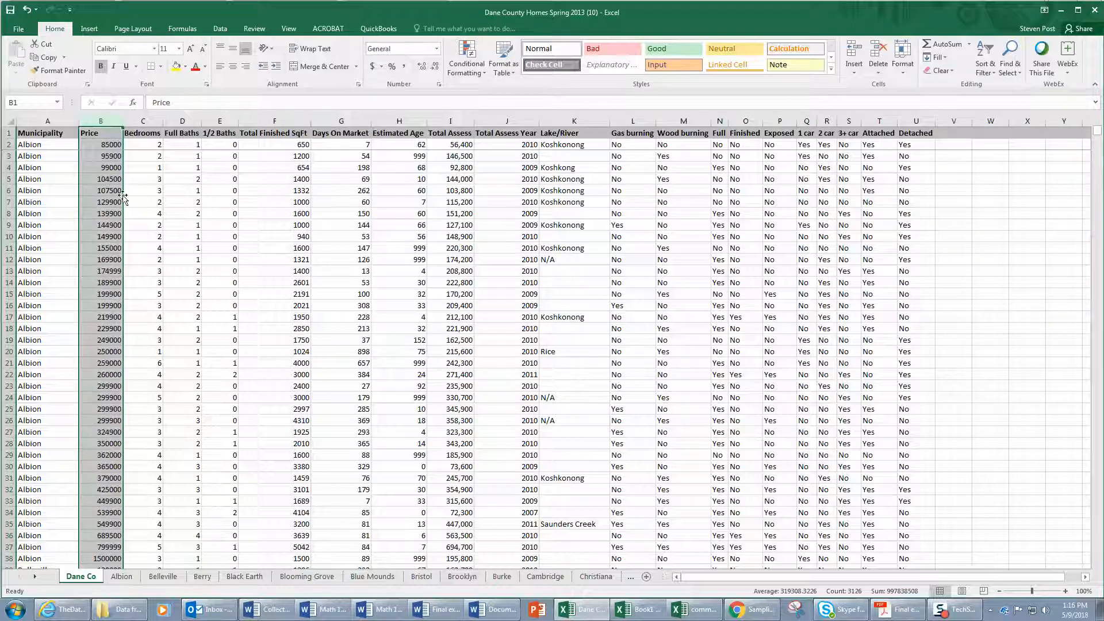
{"action": "left_click", "coordinate": [93, 192]}
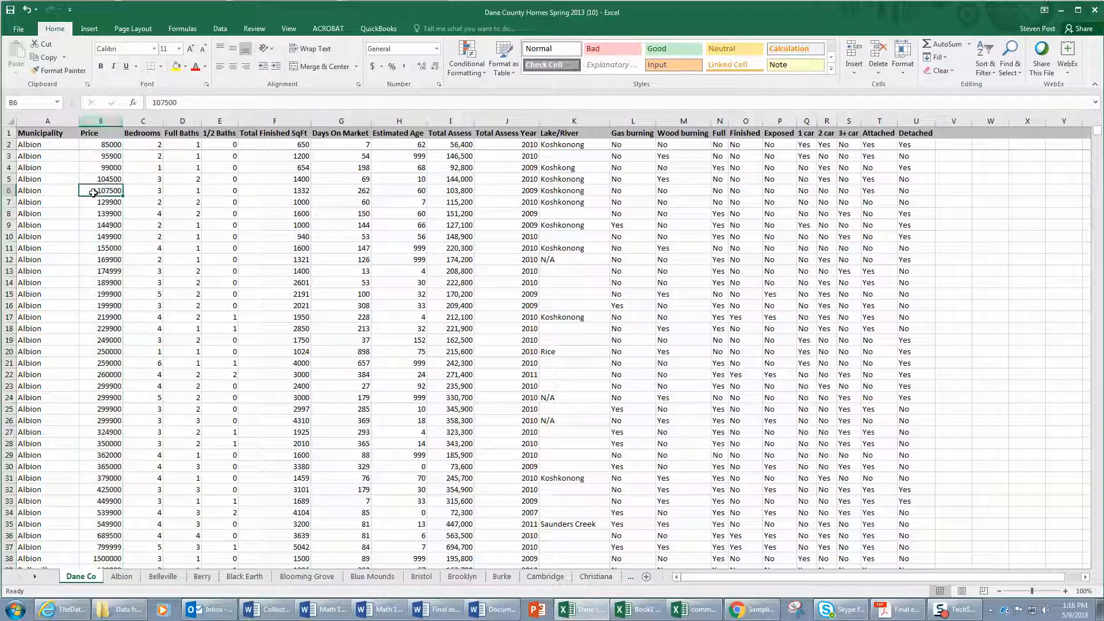
Copy the entire Price column of the Dane Co sheet.
{"action": "left_click", "coordinate": [110, 118]}
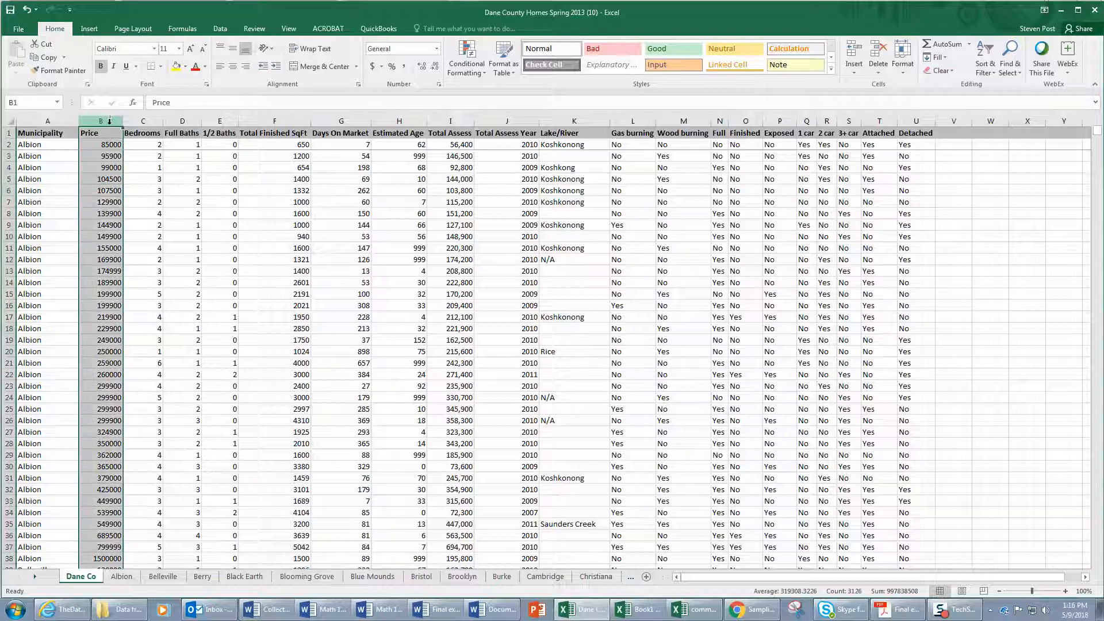
{"action": "right_click", "coordinate": [107, 159]}
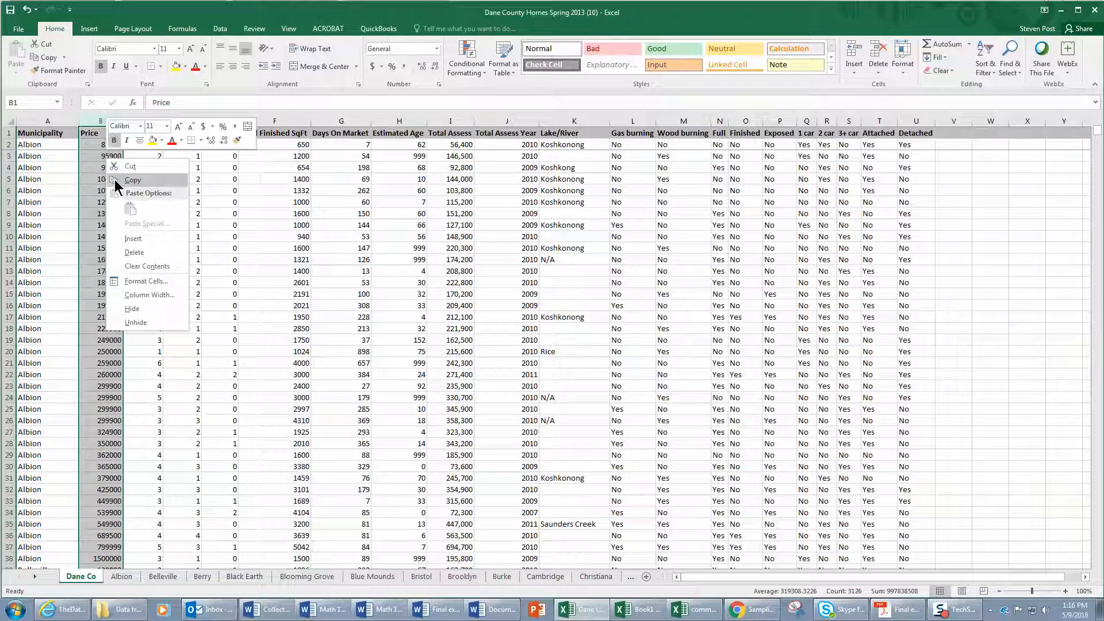
{"action": "left_click", "coordinate": [115, 180]}
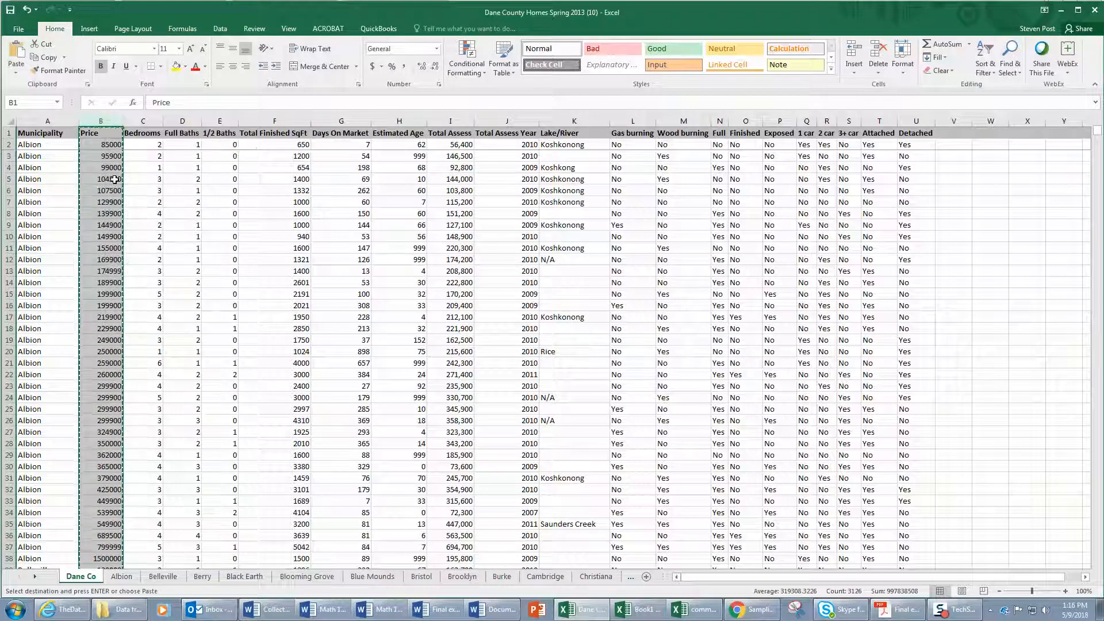
Switch to StatKey in Chrome and open the Sampling Distribution for a Mean tool.
{"action": "left_click", "coordinate": [743, 610]}
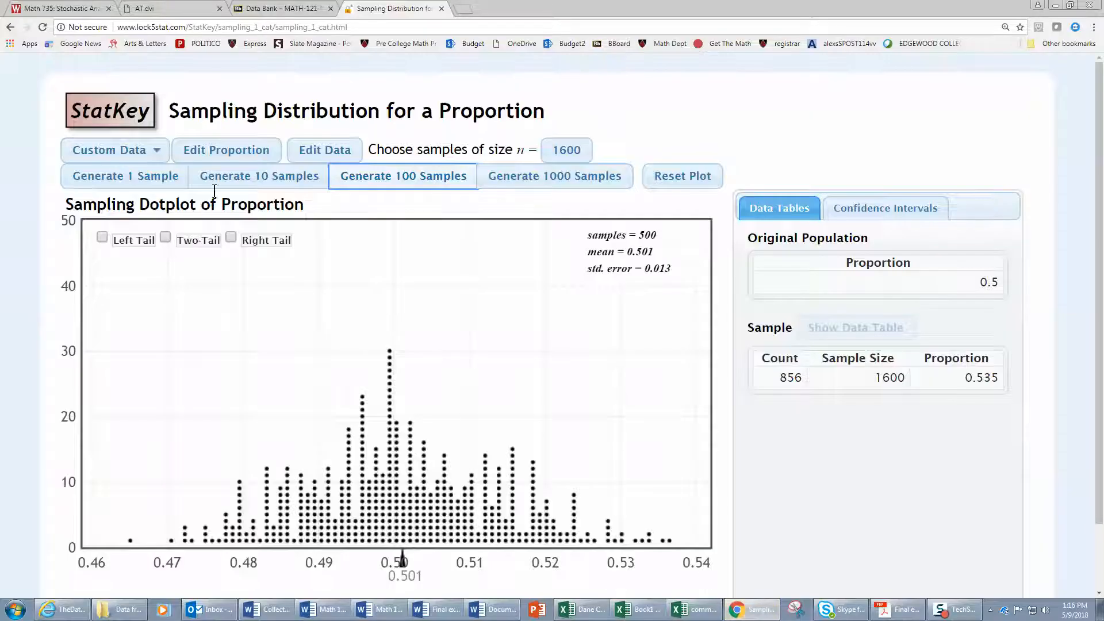
{"action": "left_click", "coordinate": [94, 110]}
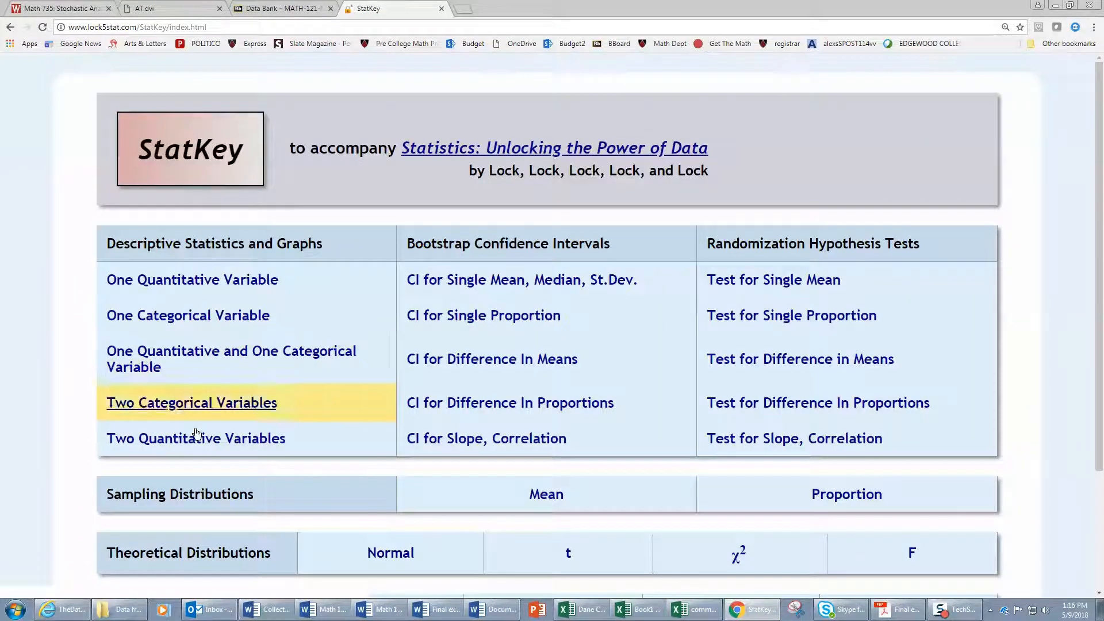
{"action": "left_click", "coordinate": [546, 498]}
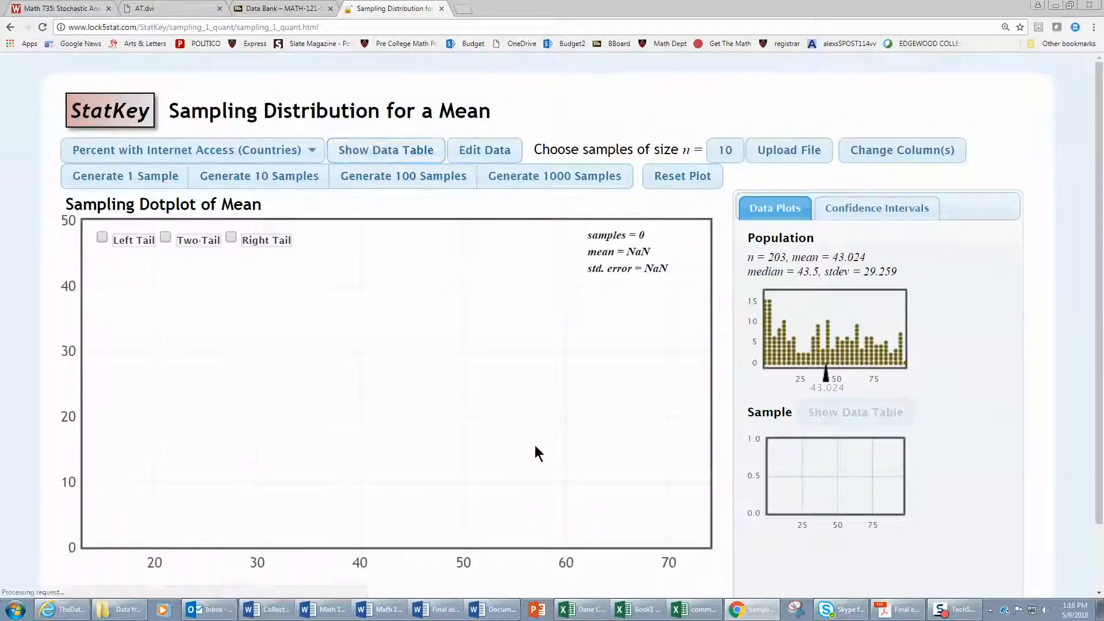
Replace the default dataset with the copied Price column, treating the first row as a header and the first column as data, not an identifier.
{"action": "left_click", "coordinate": [476, 150]}
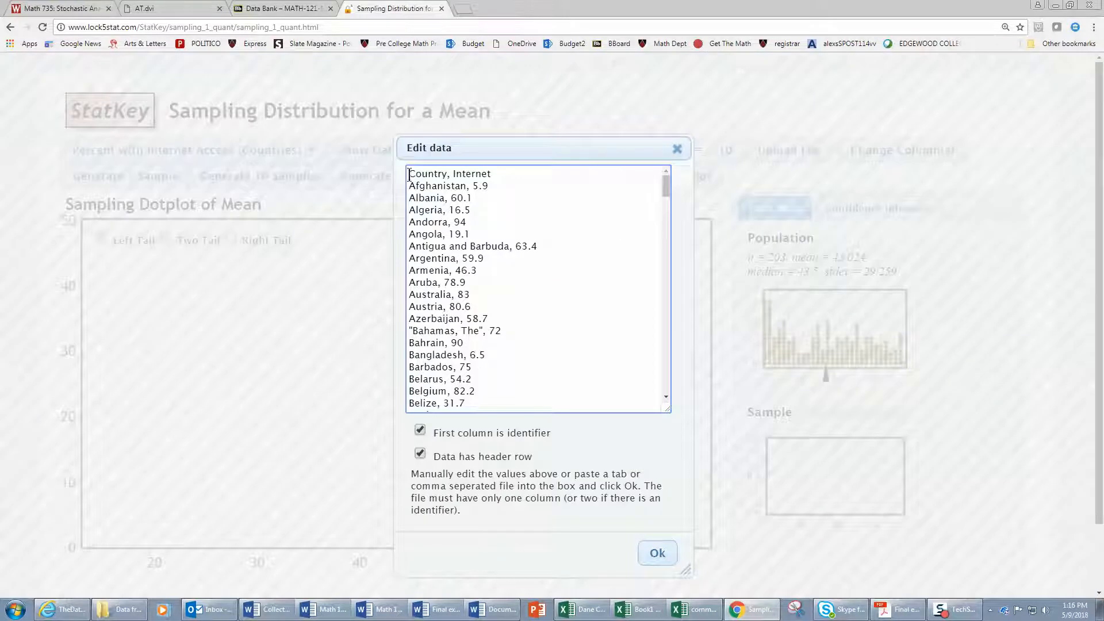
{"action": "left_click_drag", "start_coordinate": [409, 174], "coordinate": [603, 584]}
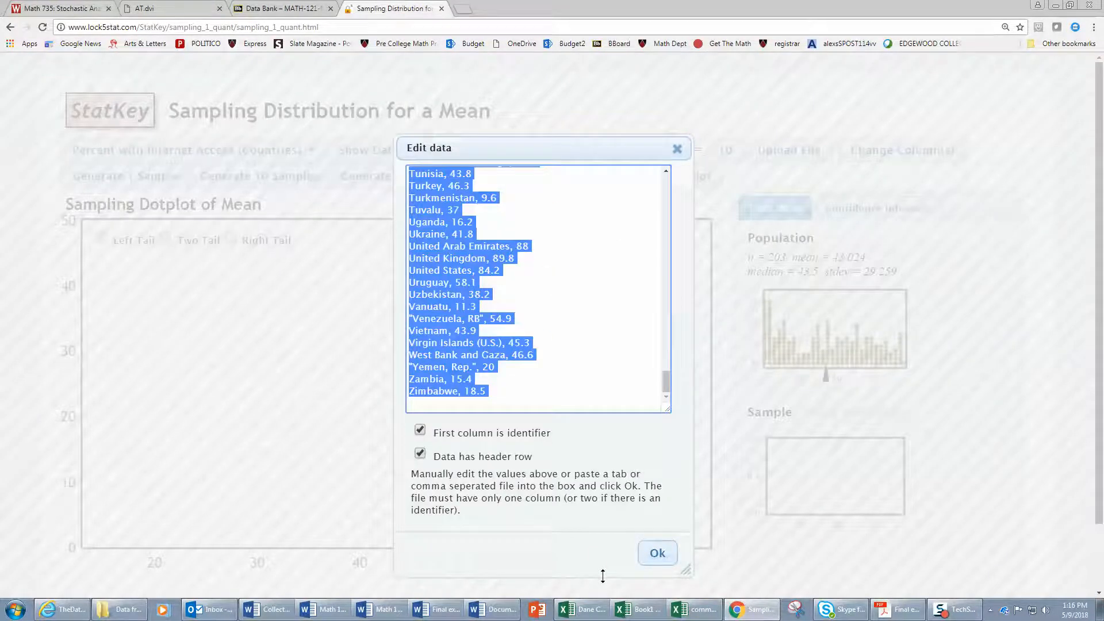
{"action": "key", "text": "ctrl+v"}
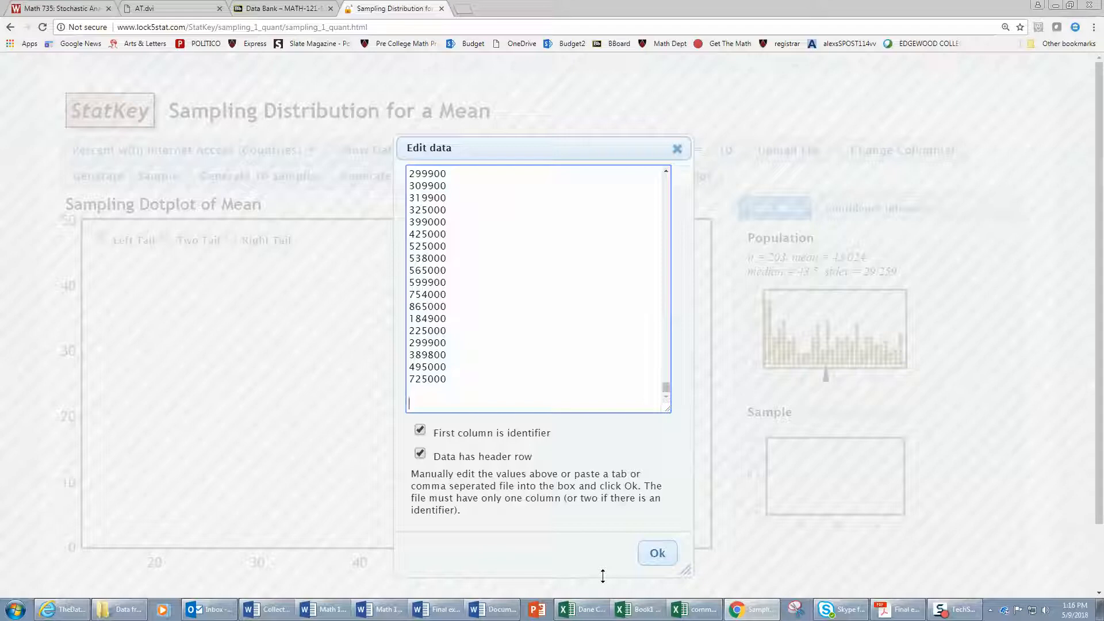
{"action": "left_click", "coordinate": [421, 430]}
{"action": "left_click_drag", "start_coordinate": [667, 389], "coordinate": [682, 176]}
{"action": "left_click", "coordinate": [549, 190]}
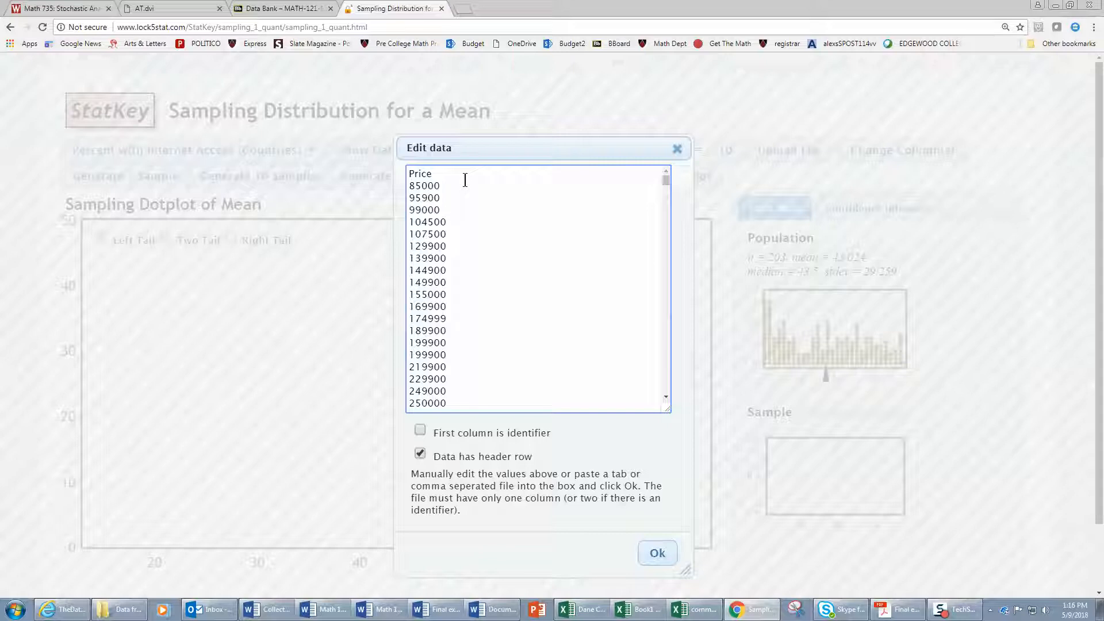
{"action": "left_click", "coordinate": [655, 553]}
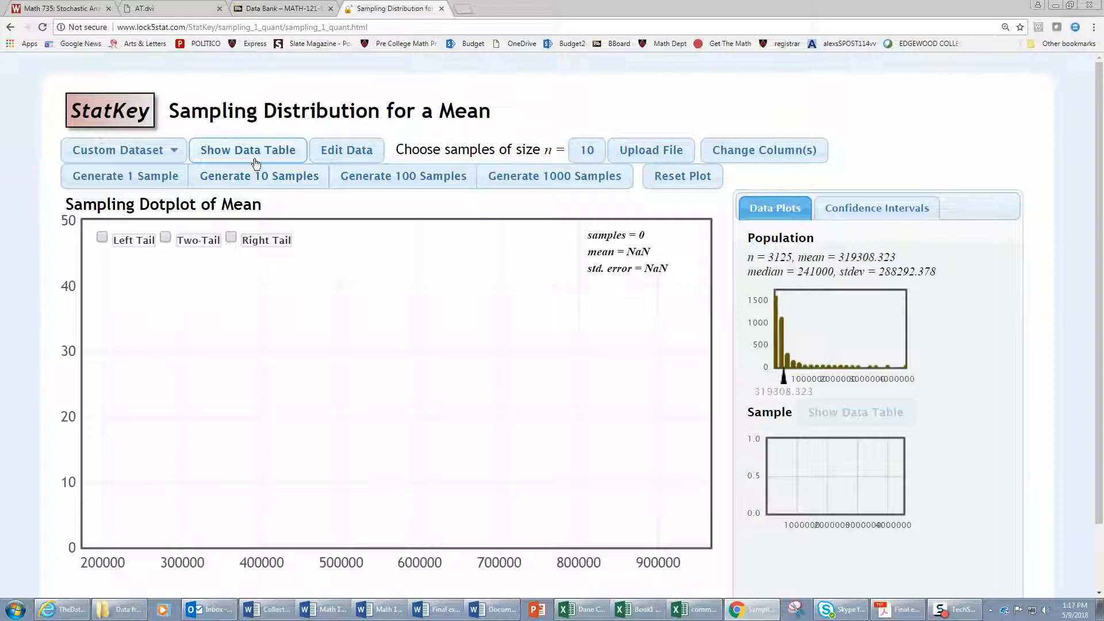
Set the sample size to 25 and generate 400 samples of home prices in batches of 100.
{"action": "left_click", "coordinate": [590, 150]}
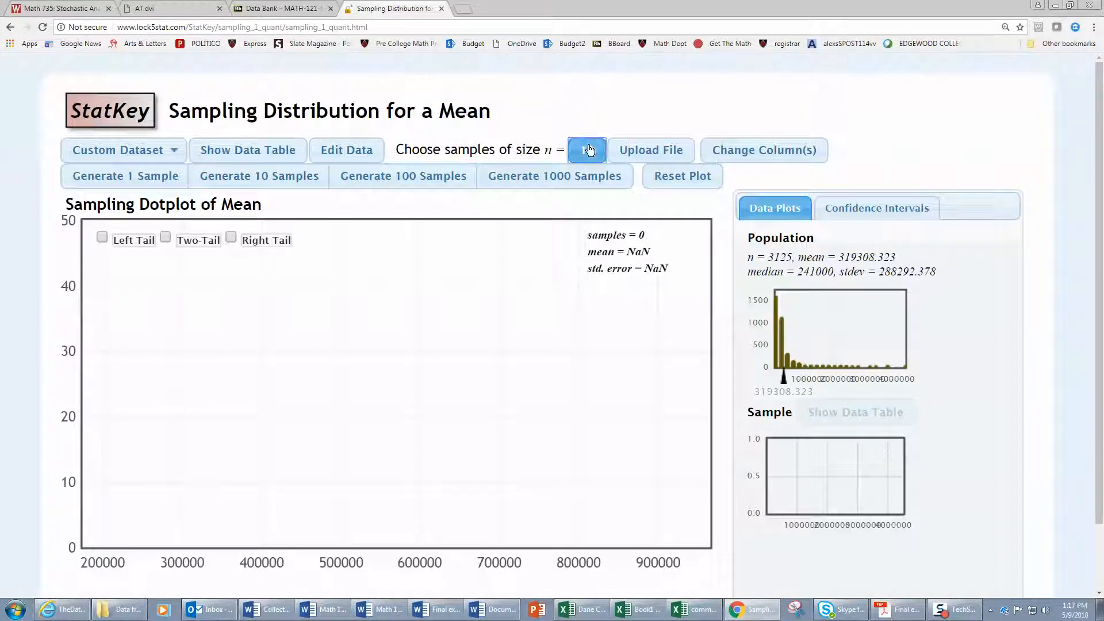
{"action": "type", "text": "25"}
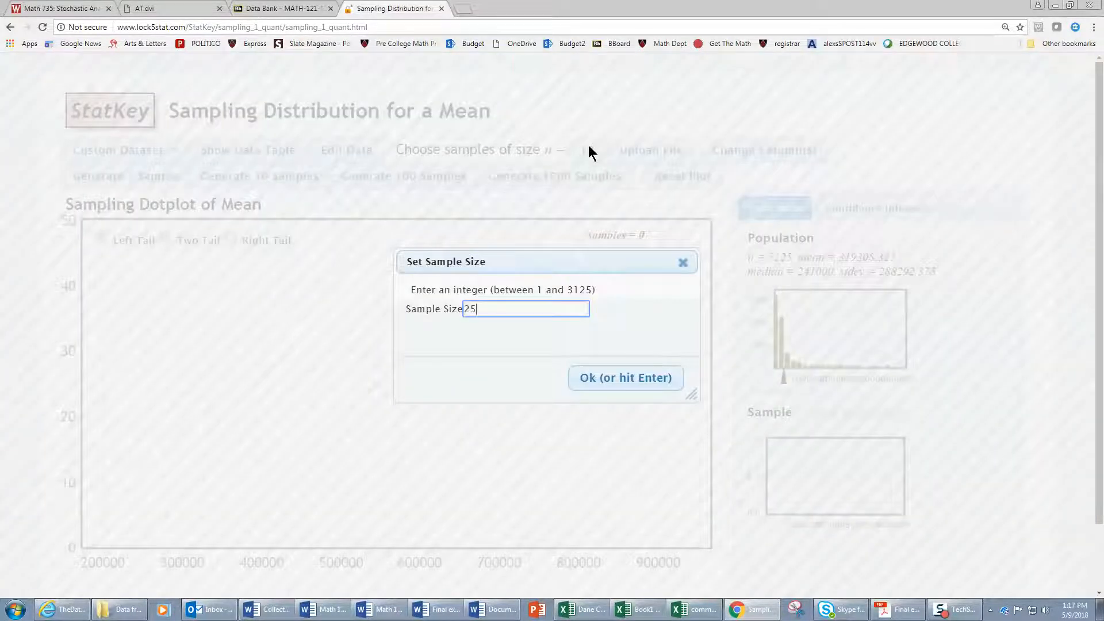
{"action": "left_click", "coordinate": [627, 377]}
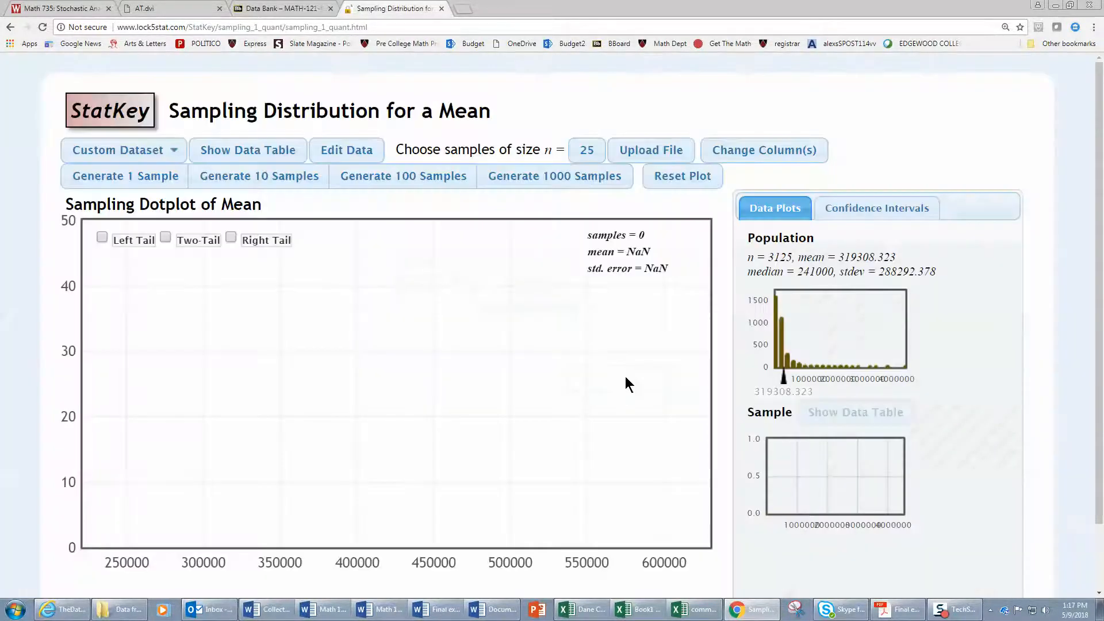
{"action": "left_click", "coordinate": [363, 178]}
{"action": "left_click", "coordinate": [364, 178]}
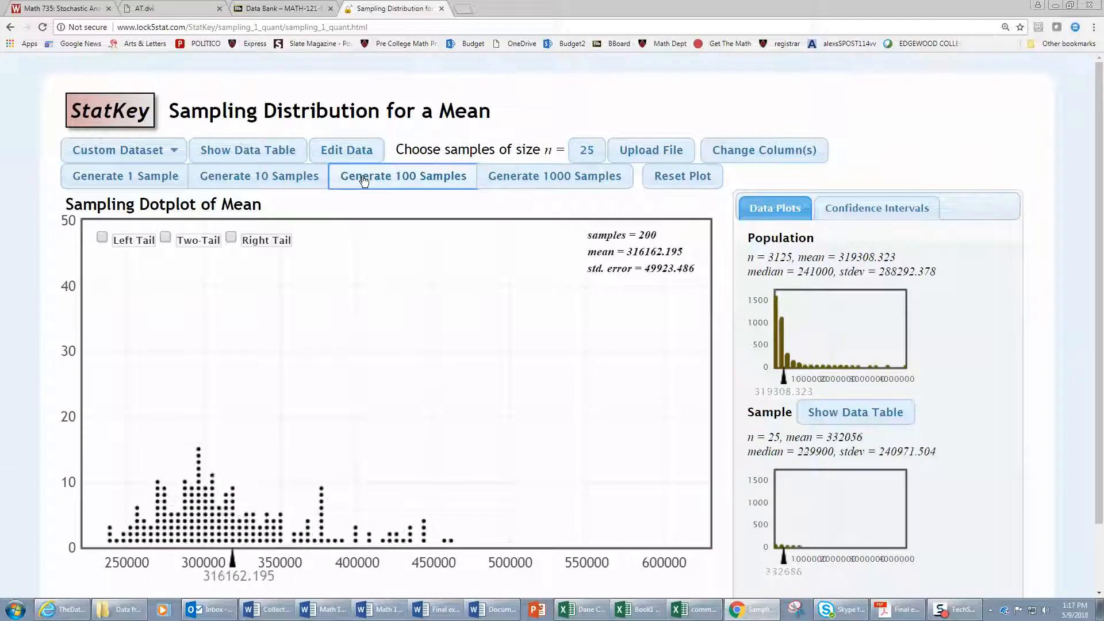
{"action": "left_click", "coordinate": [364, 179]}
{"action": "left_click", "coordinate": [364, 178]}
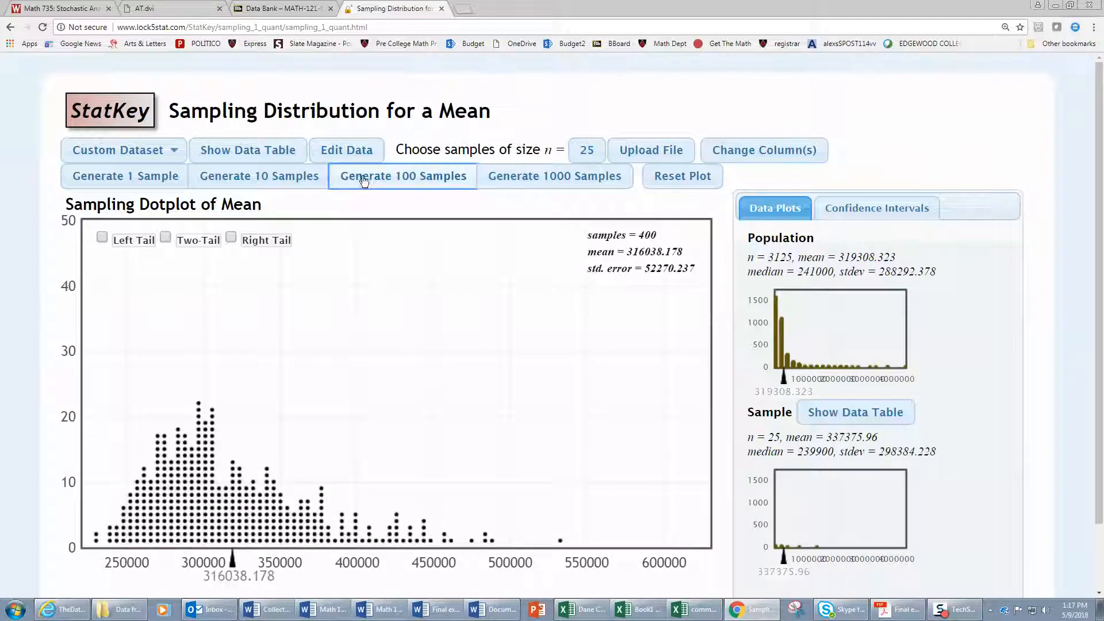
{"action": "left_click", "coordinate": [225, 544]}
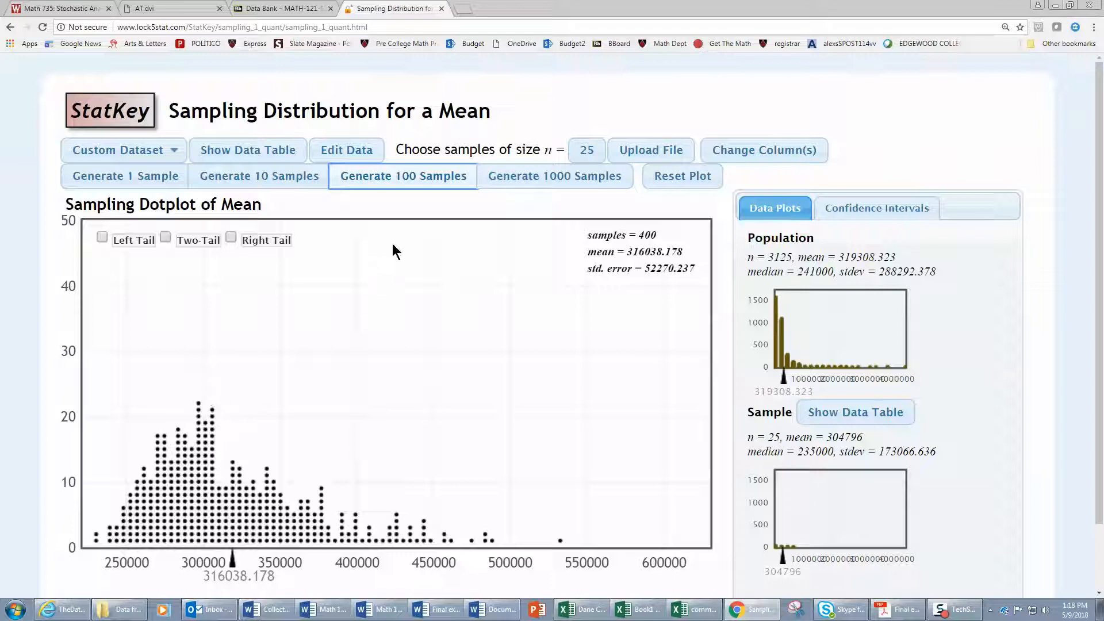
Set the sample size to 400 and generate 600 samples of home prices in batches of 100.
{"action": "left_click", "coordinate": [588, 151]}
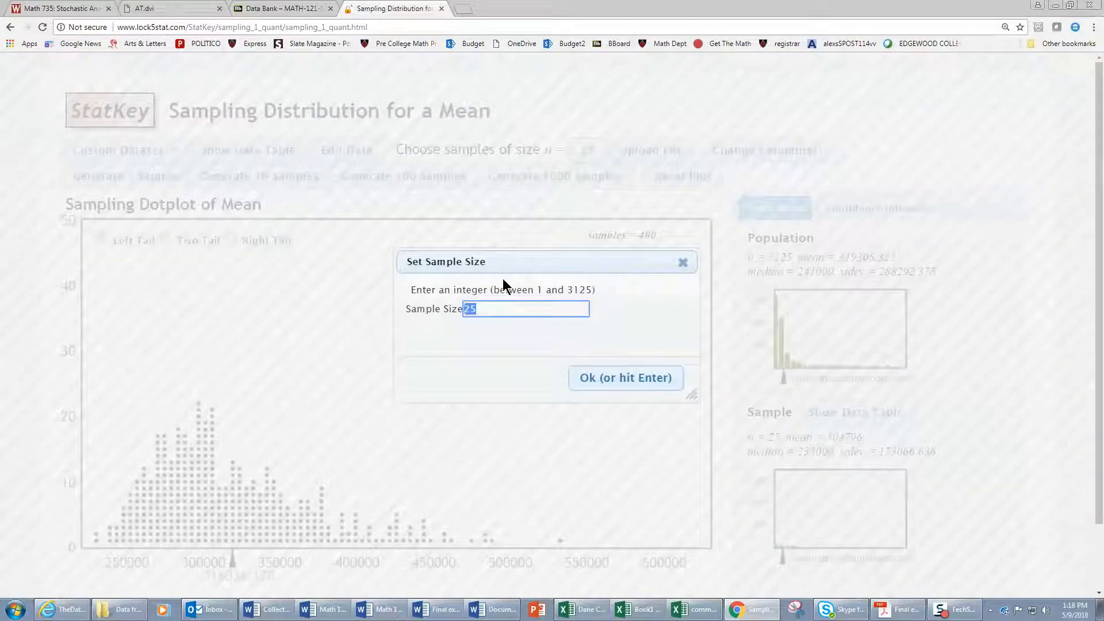
{"action": "type", "text": "400"}
{"action": "left_click", "coordinate": [611, 384]}
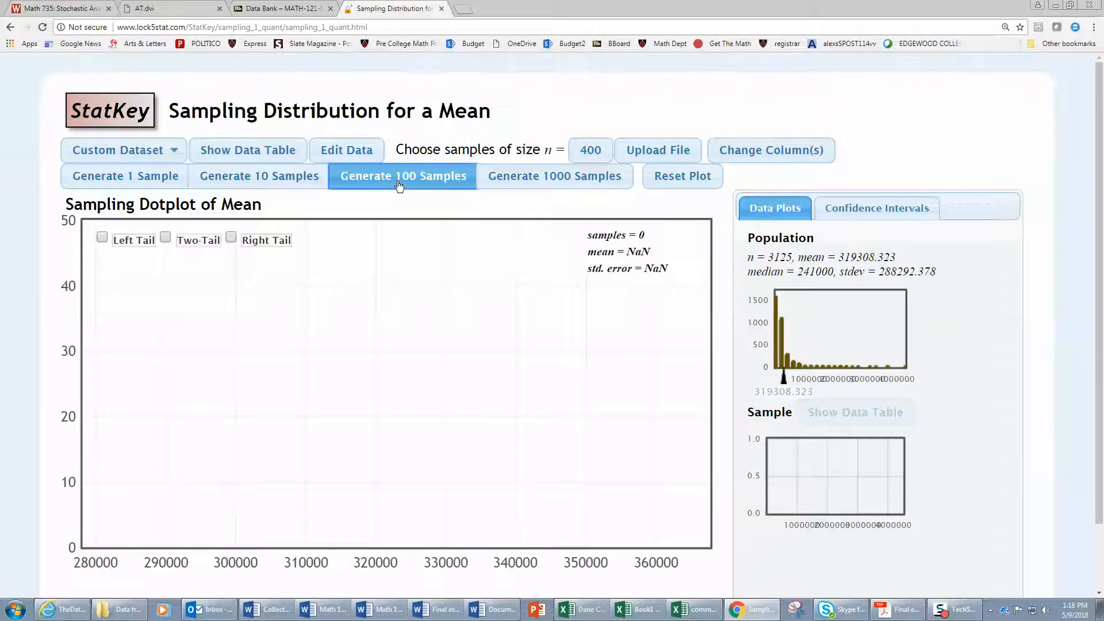
{"action": "left_click", "coordinate": [399, 176]}
{"action": "left_click", "coordinate": [399, 176]}
{"action": "left_click", "coordinate": [399, 176]}
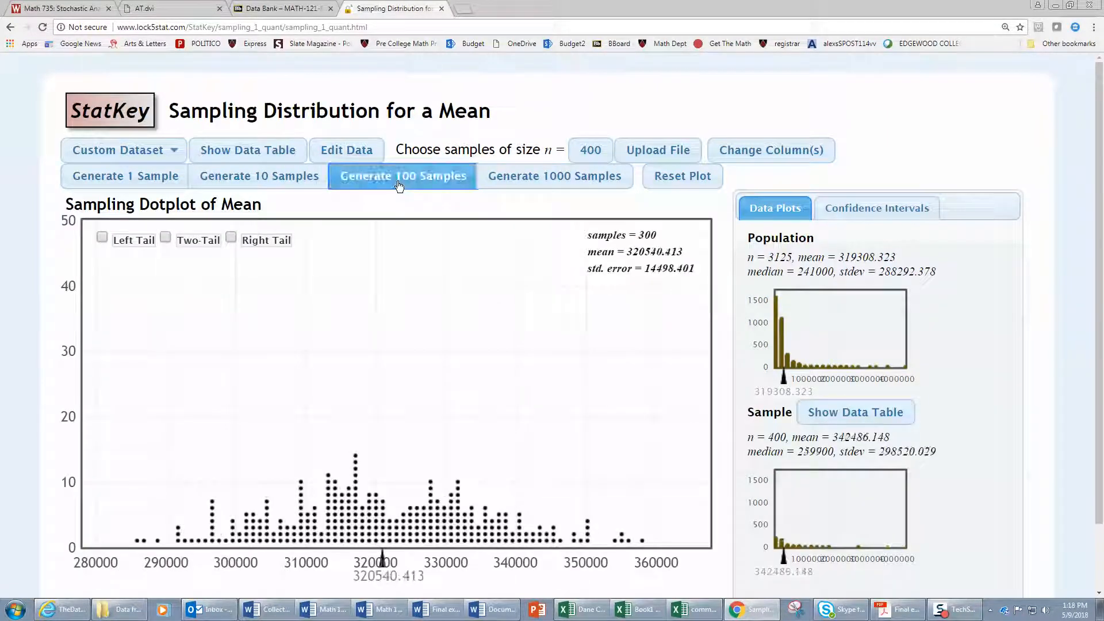
{"action": "left_click", "coordinate": [400, 176]}
{"action": "left_click", "coordinate": [399, 176]}
{"action": "left_click", "coordinate": [398, 182]}
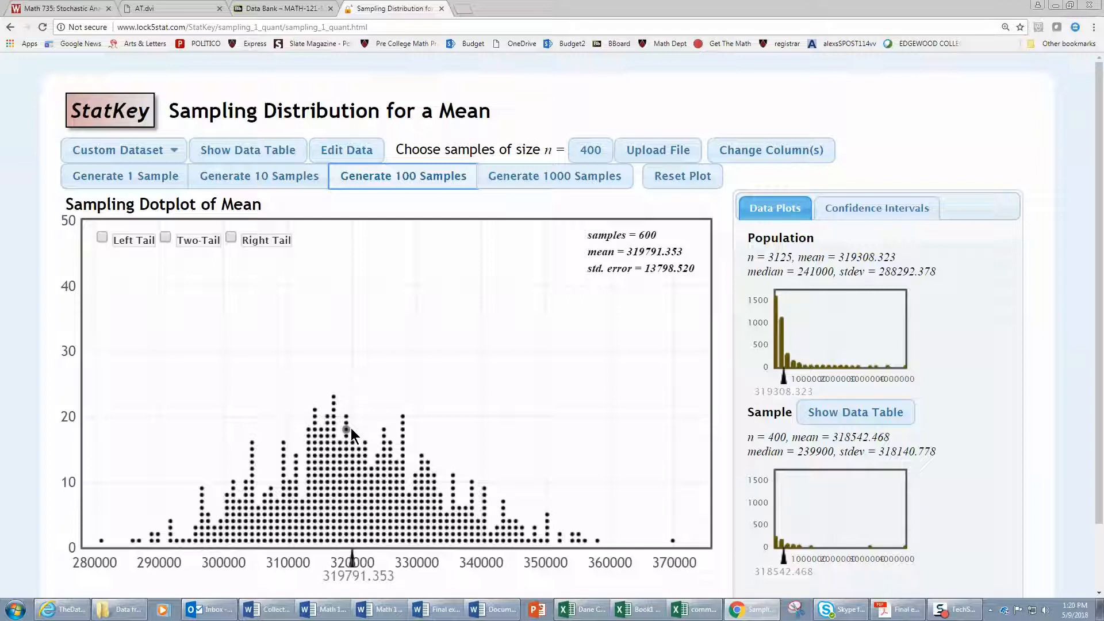
Inspect individual sample dots near the middle of the dotplot and highlight the whole-number part of the standard error.
{"action": "left_click", "coordinate": [334, 418]}
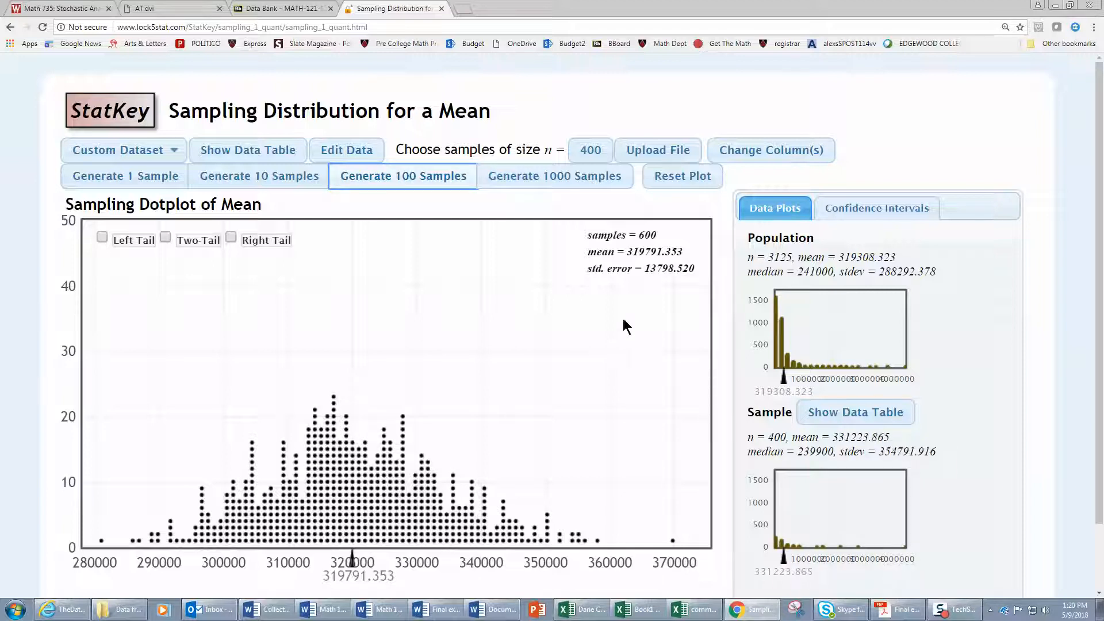
{"action": "left_click_drag", "start_coordinate": [644, 270], "coordinate": [672, 271]}
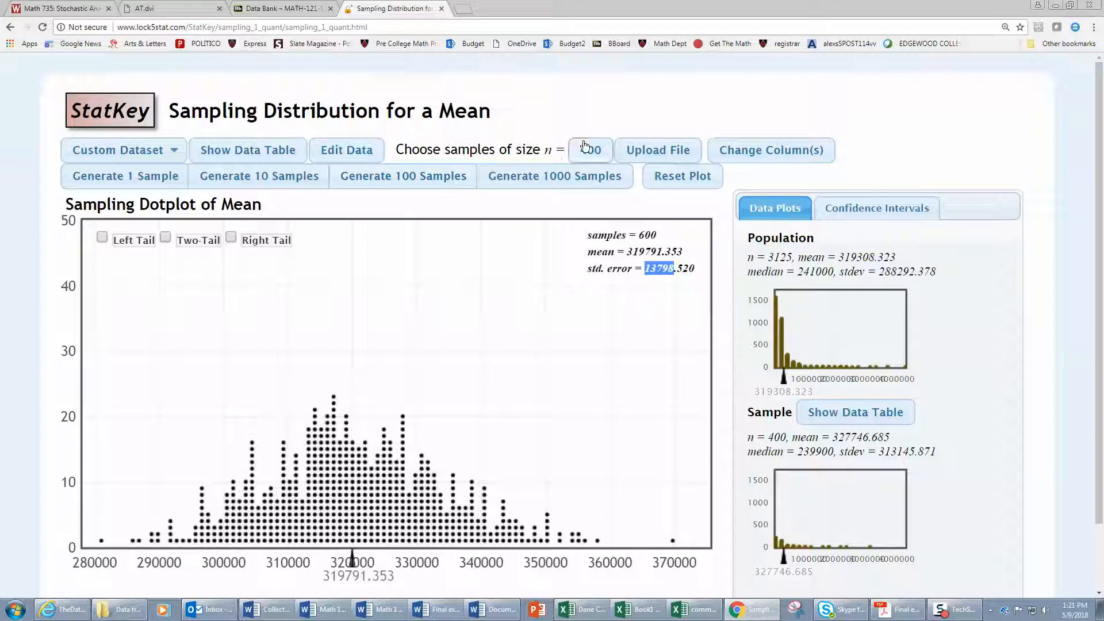
{"action": "left_click", "coordinate": [378, 487]}
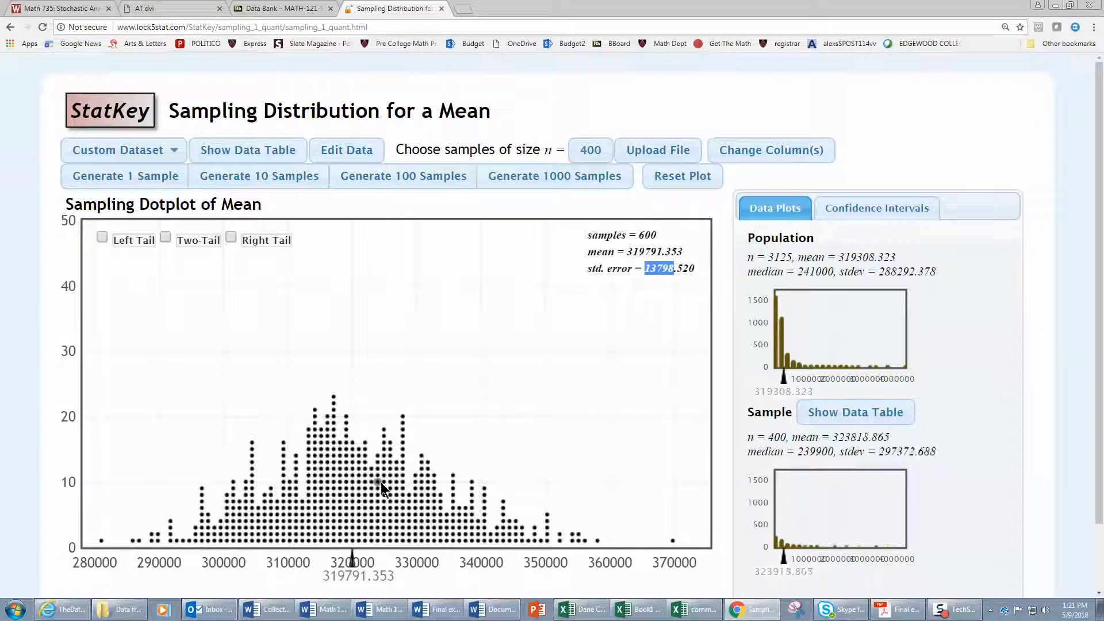